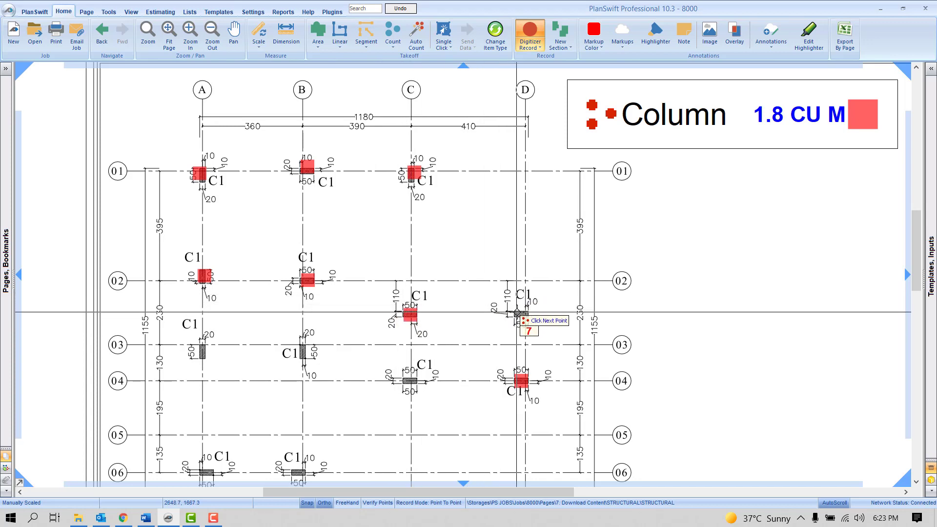
Count the last column at grid D between 02 and 03 for a 2.4 CU M total, then stop counting.
left_click(518, 314)
right_click(447, 242)
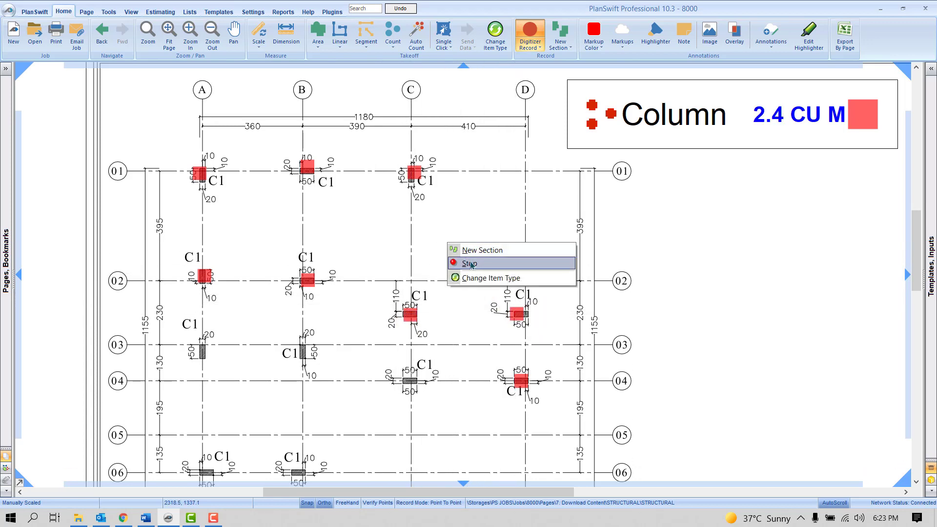
left_click(472, 264)
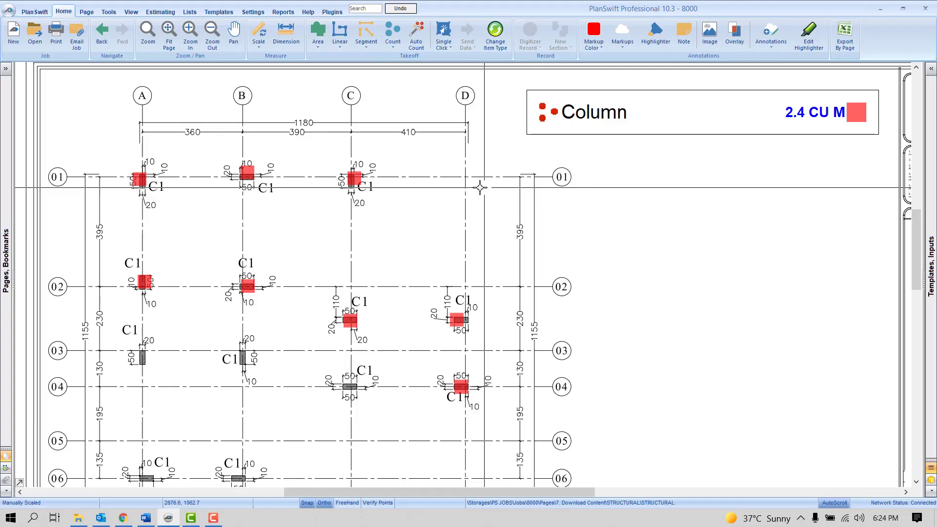
Create a new scaled count item.
left_click(393, 34)
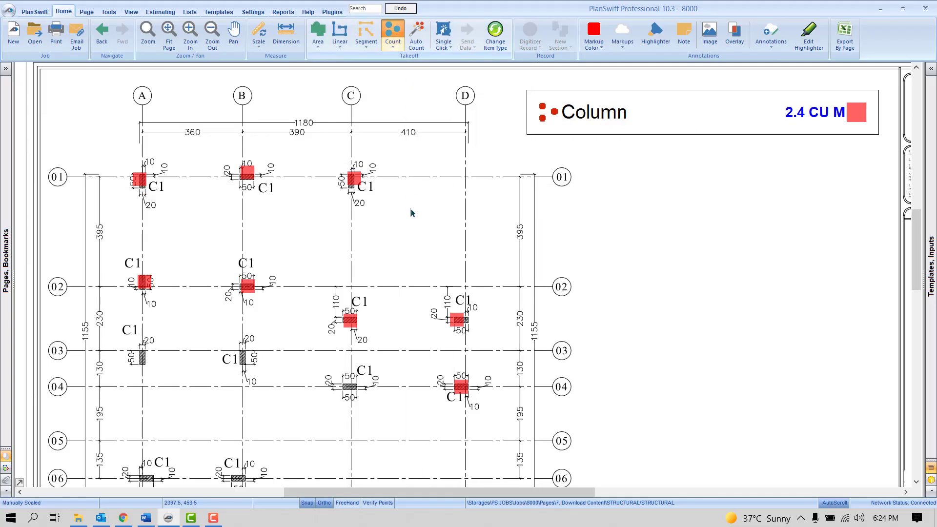
left_click(374, 238)
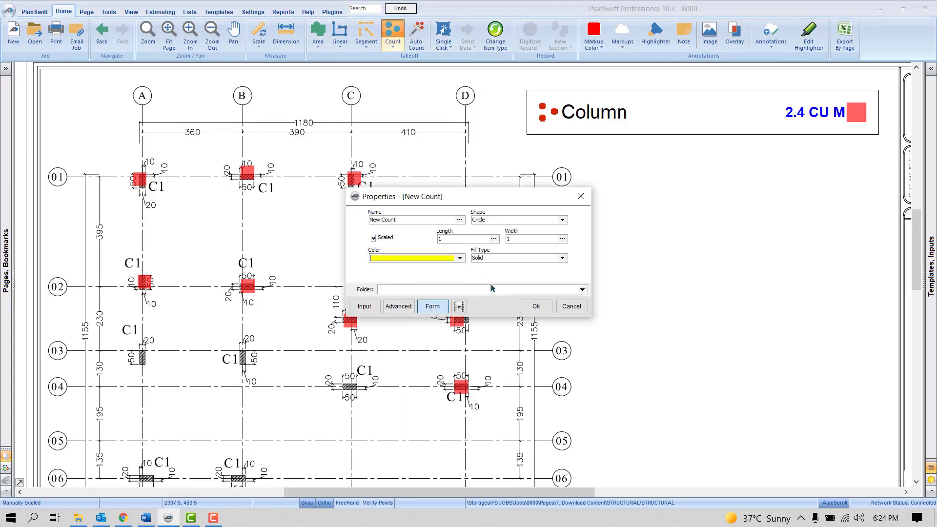
left_click(536, 306)
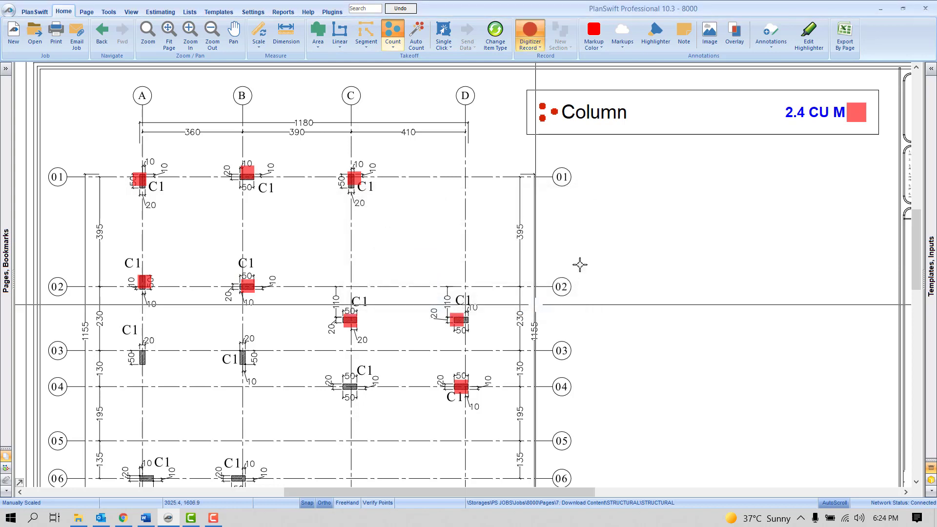
Place four New Count points right of the plan and stop counting, totalling 4.0 EA.
left_click(639, 202)
left_click(644, 237)
left_click(645, 280)
left_click(643, 320)
right_click(746, 267)
left_click(757, 288)
scroll(711, 188, "up", 1)
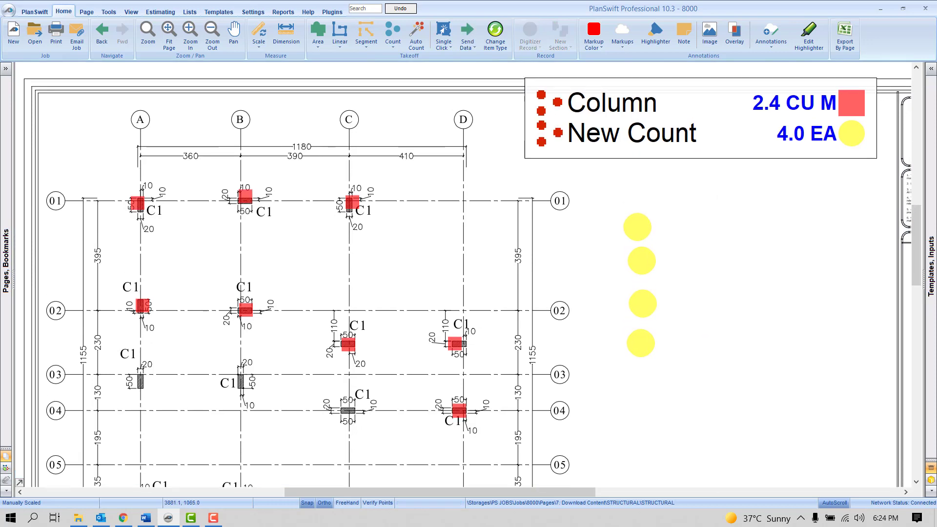
Create a new template tab named TEST.
left_click(220, 12)
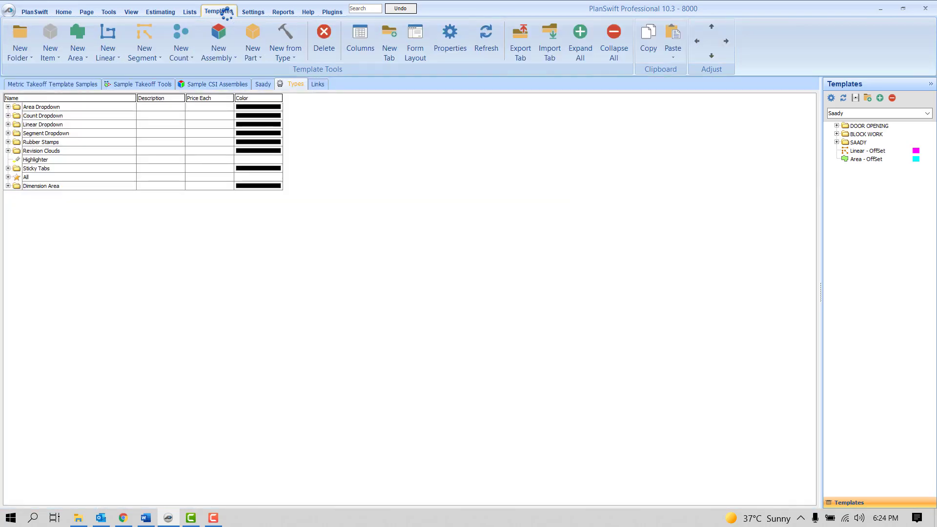
left_click(263, 84)
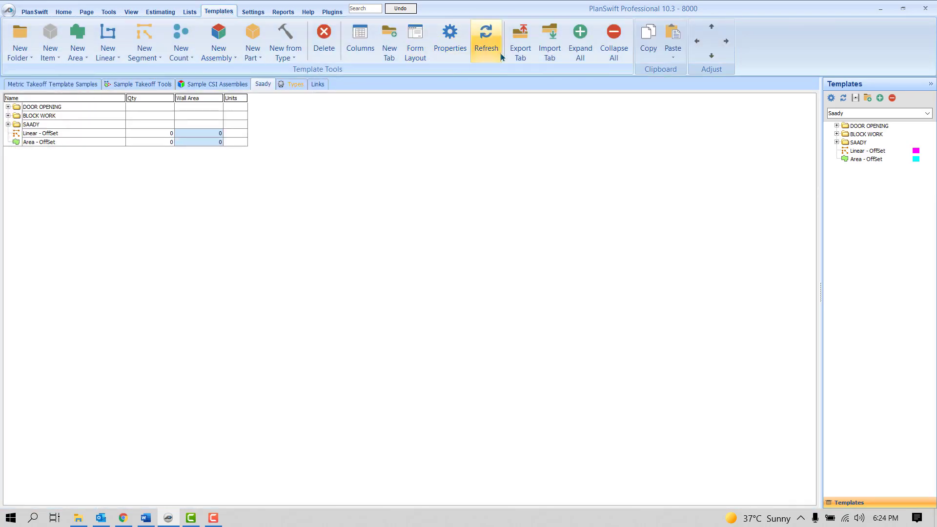
left_click(389, 51)
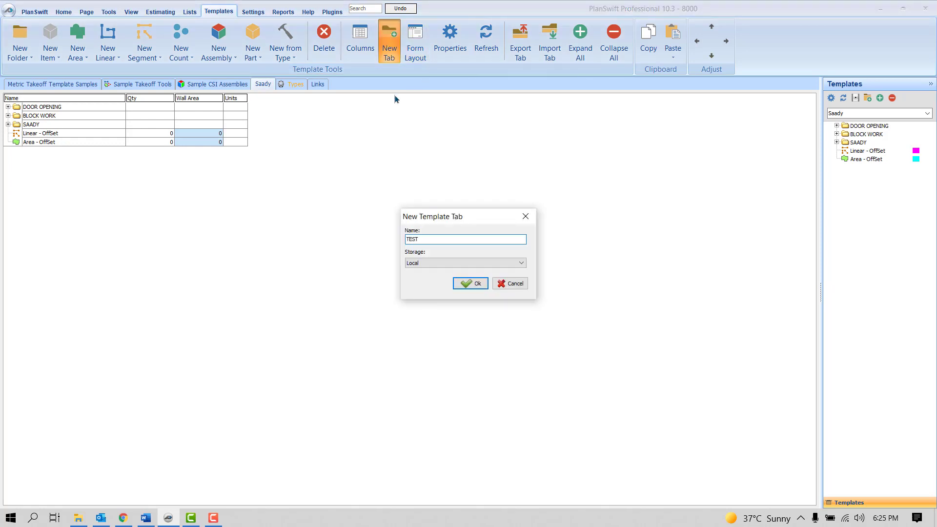
type("TEST")
key("Return")
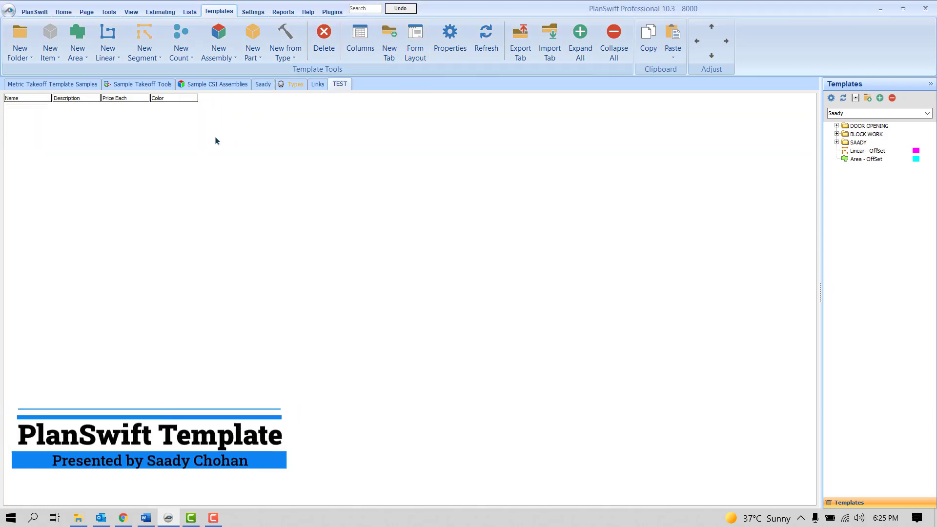
Add a count item named Volume to the TEST tab and open its properties.
left_click(181, 34)
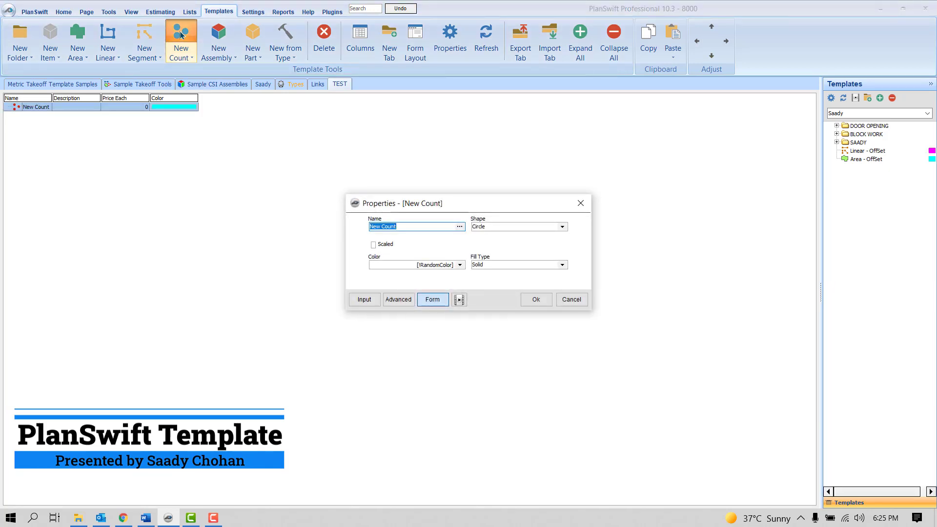
type("Volume")
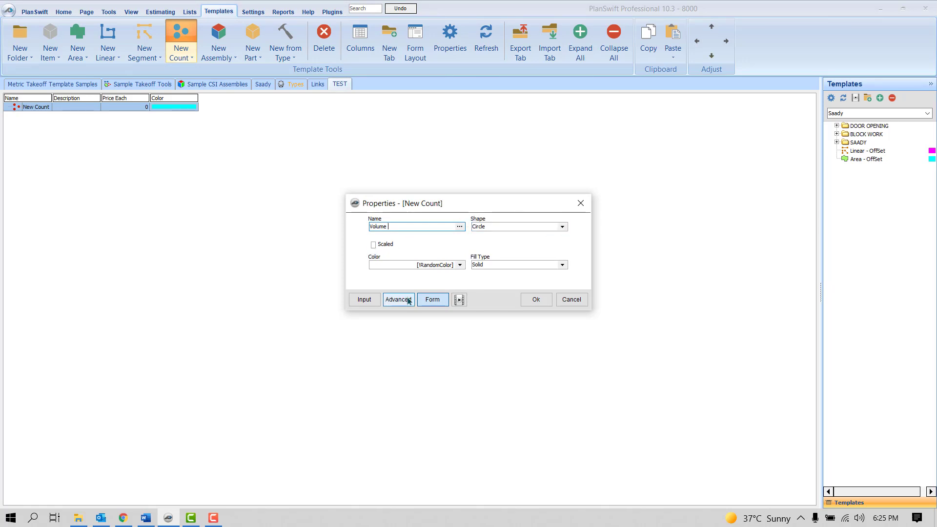
key("Return")
right_click(30, 114)
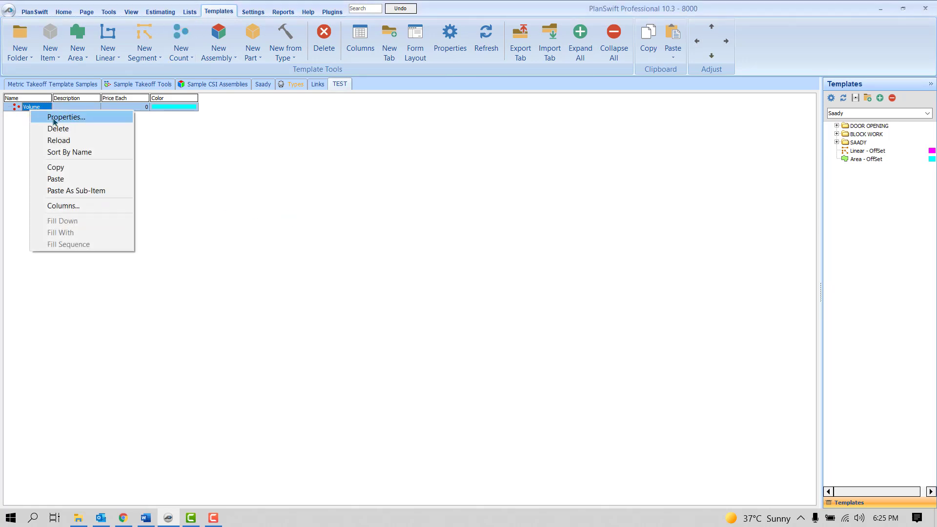
left_click(55, 118)
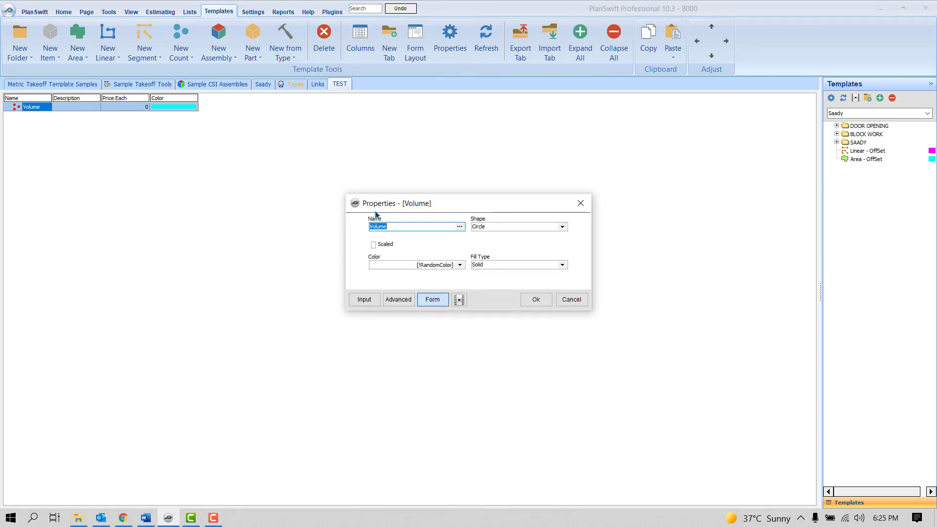
Show the Volume item's advanced property grid and select the Qty formula [Takeoff].
left_click(396, 301)
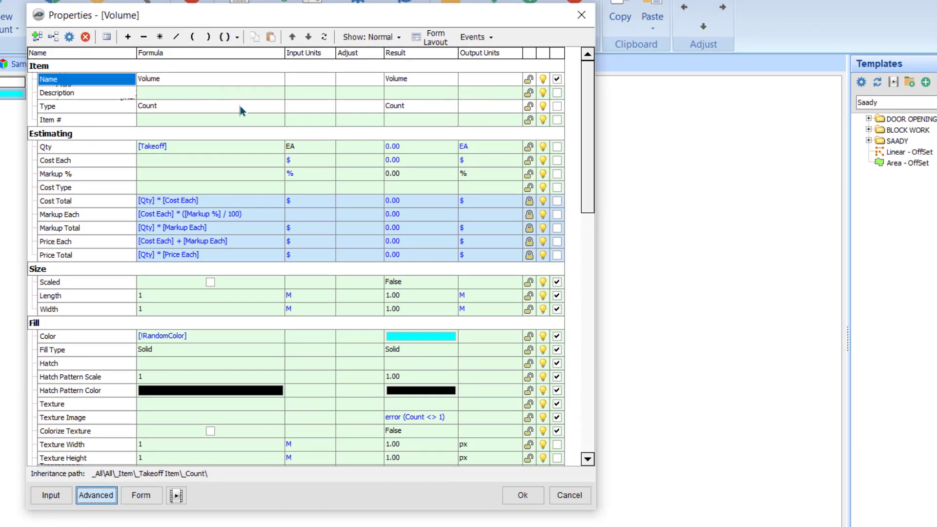
left_click(172, 148)
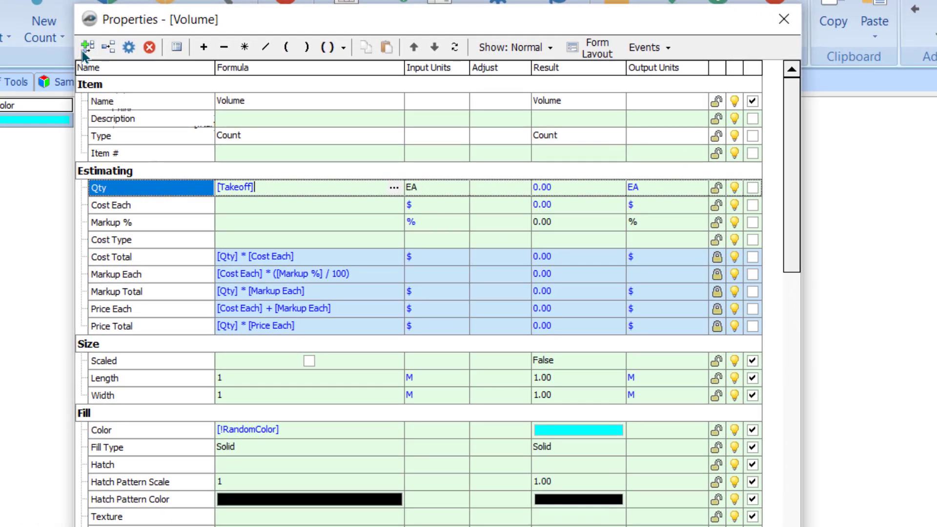
Add H, W and L properties under Estimating, then move W above H.
left_click(84, 51)
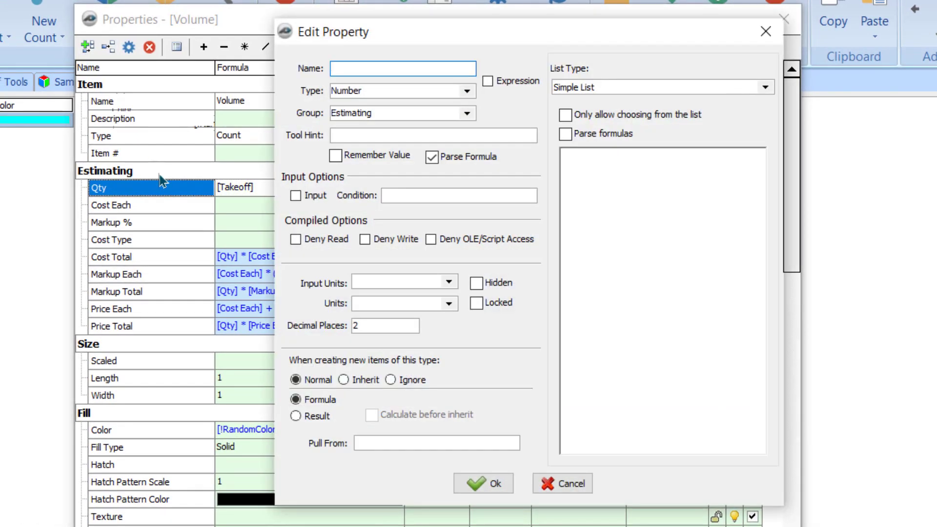
type("H")
key("Return")
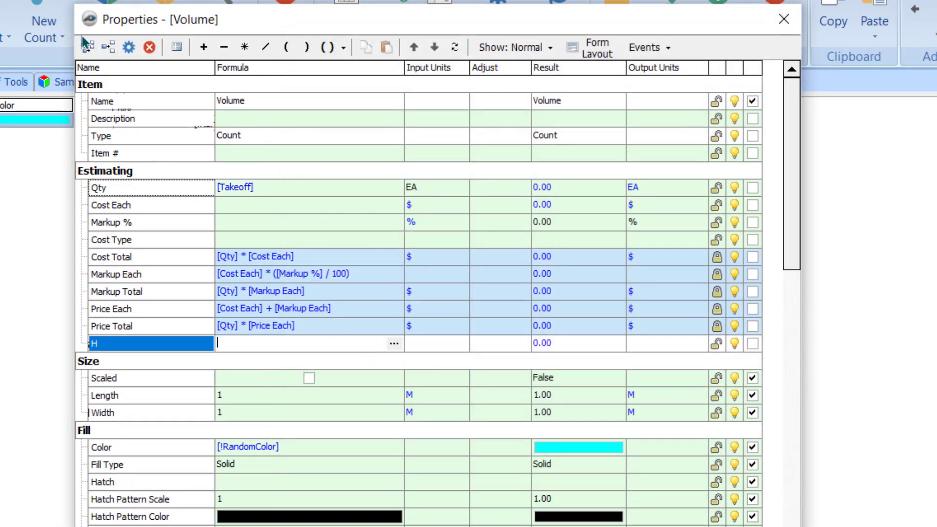
left_click(85, 47)
type("W")
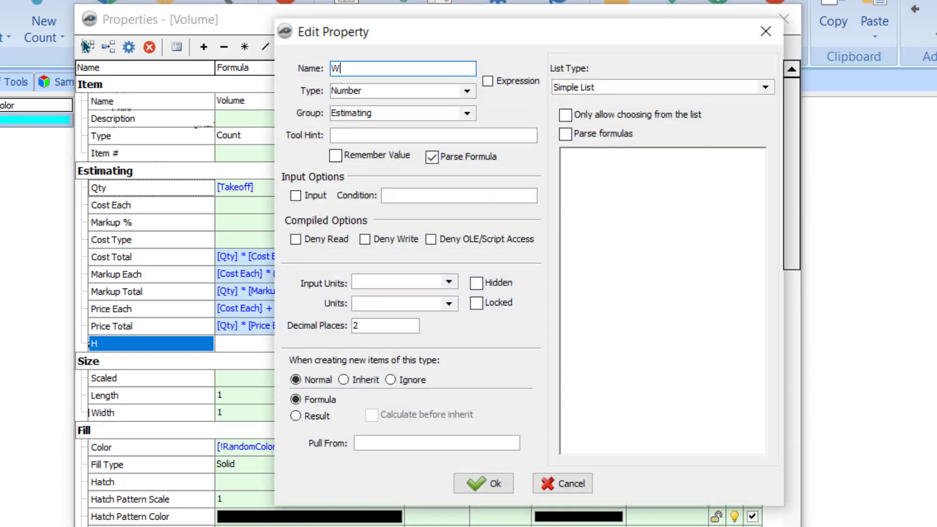
left_click(490, 484)
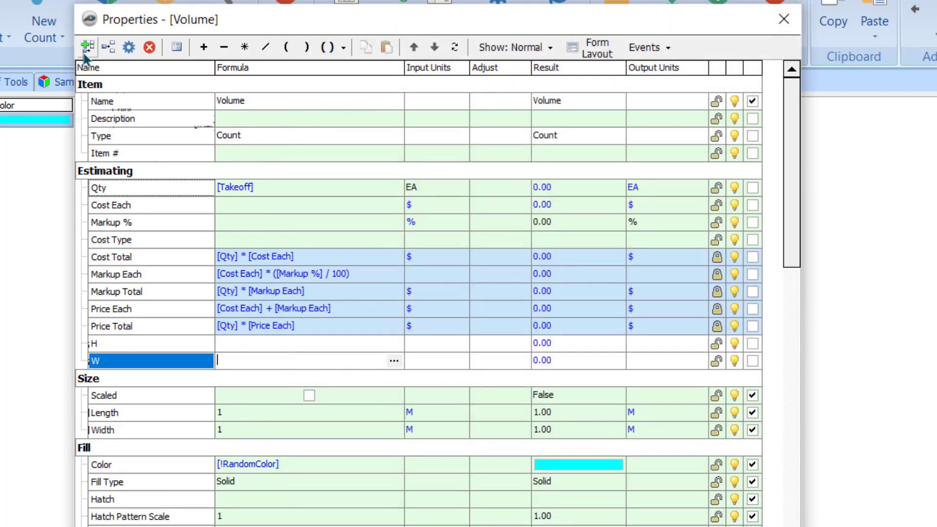
left_click(85, 51)
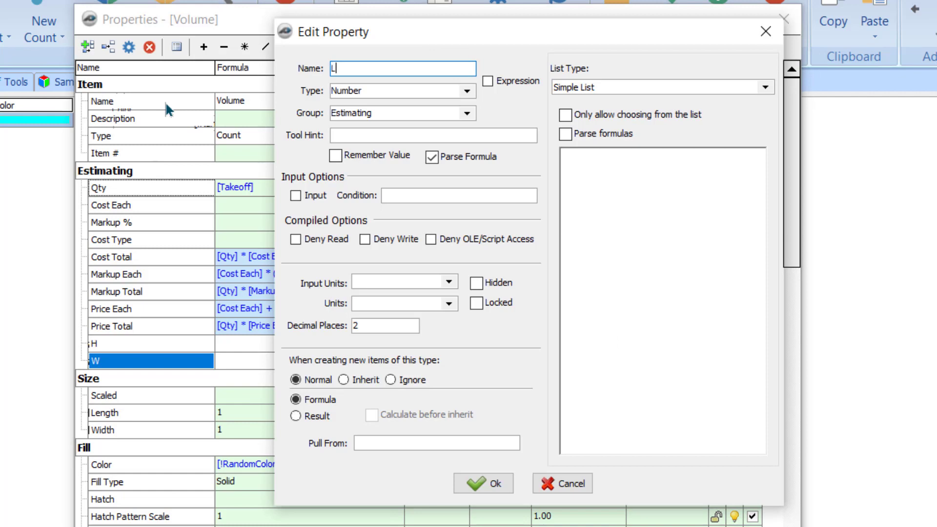
type("L")
left_click(491, 484)
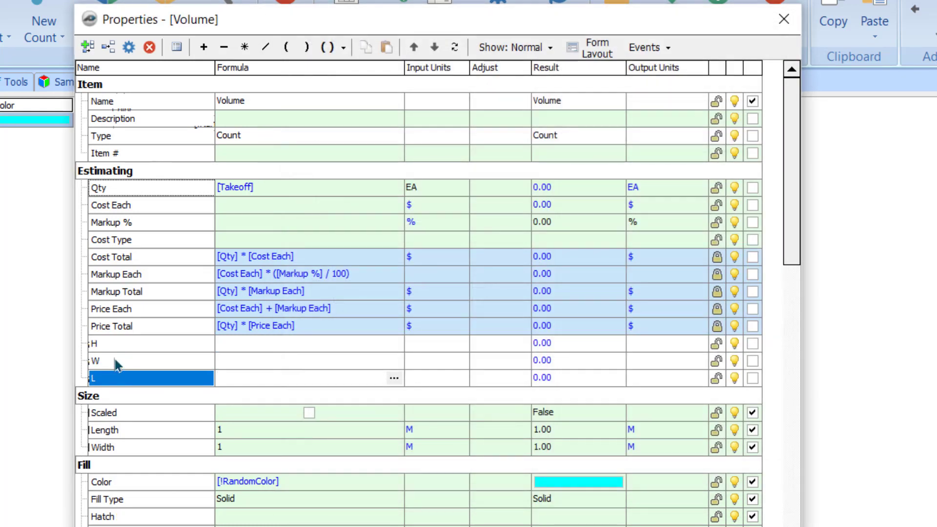
left_click(117, 365)
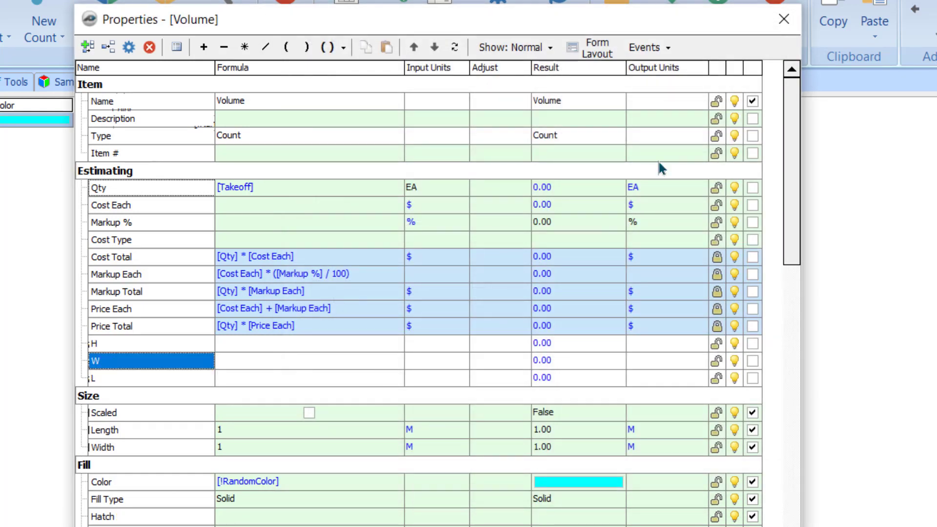
left_click(416, 47)
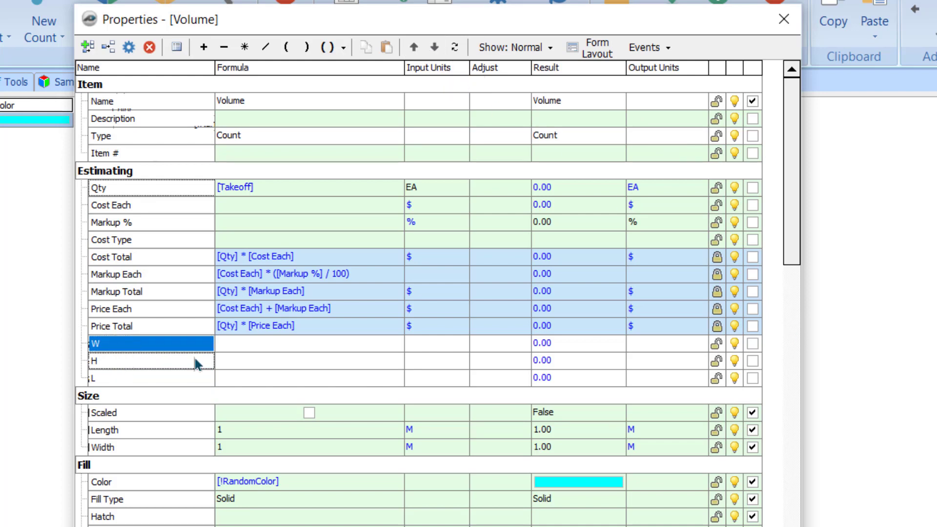
Mark W, H and L as input properties.
left_click(752, 346)
left_click(752, 362)
left_click(753, 376)
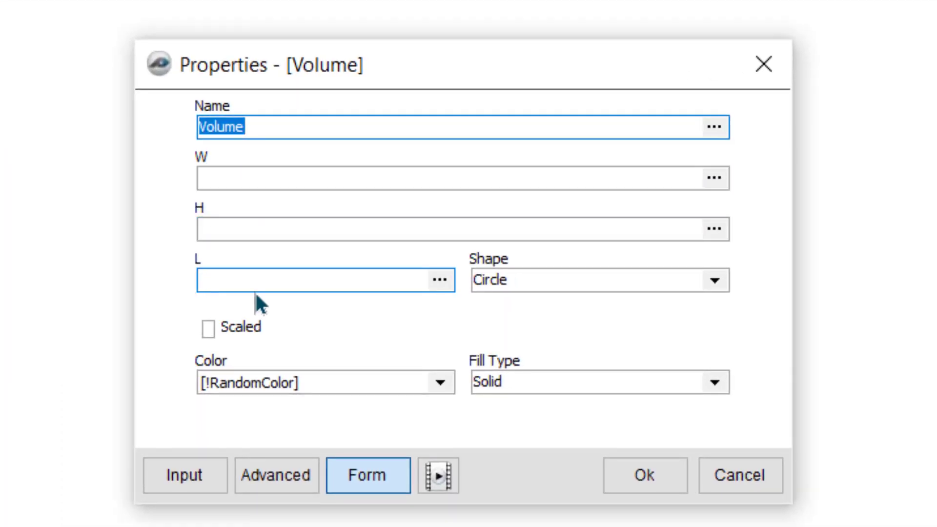
Switch between the Form and Advanced views, ending on the advanced grid.
left_click(290, 473)
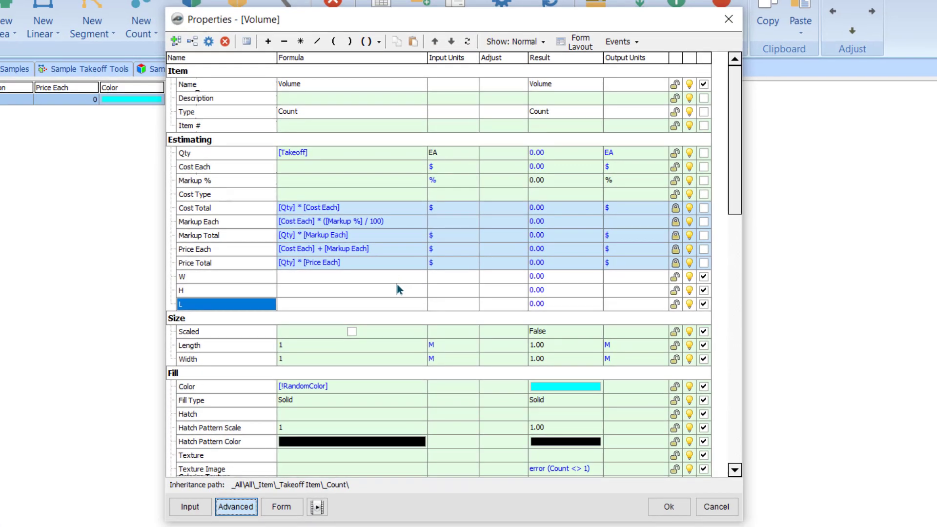
left_click(290, 509)
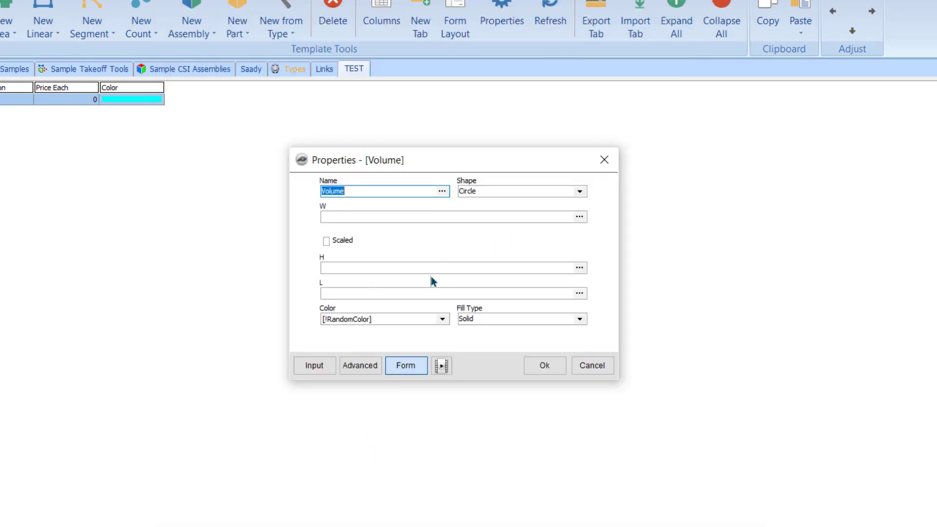
left_click(360, 366)
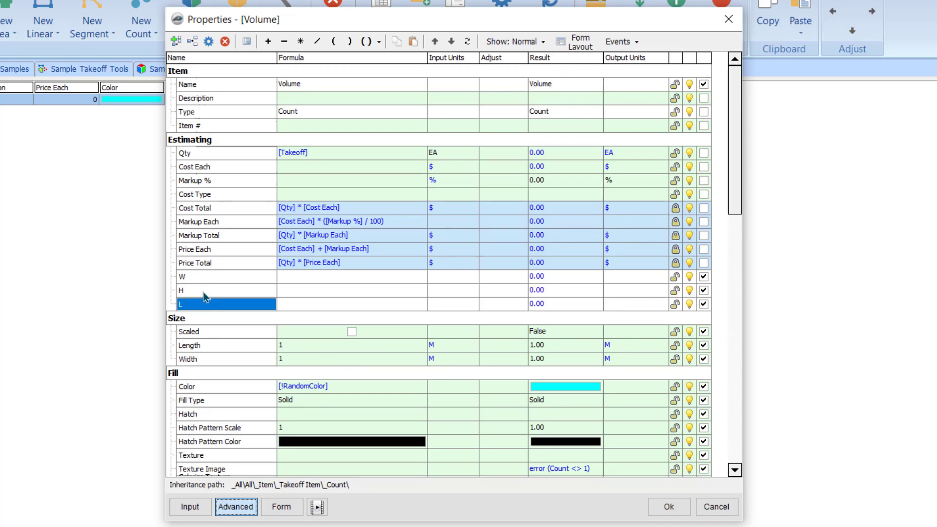
Enable Show Units for the W, H and L fields in the form layout.
left_click(576, 45)
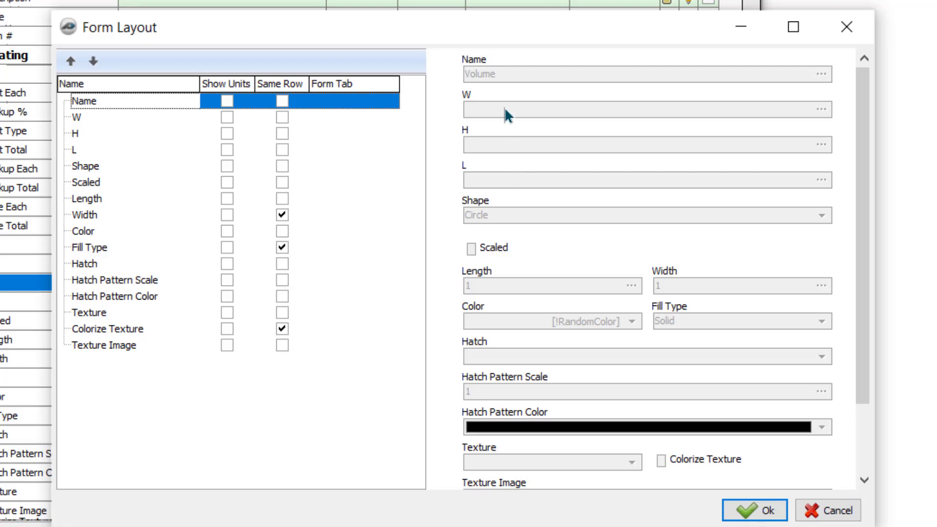
left_click(231, 117)
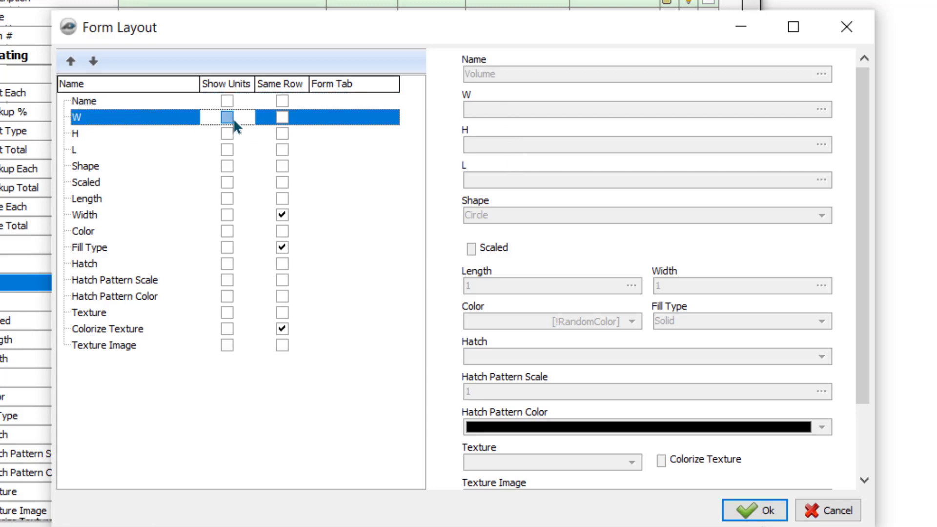
left_click(232, 118)
left_click(231, 133)
left_click(241, 135)
left_click(227, 149)
left_click(228, 149)
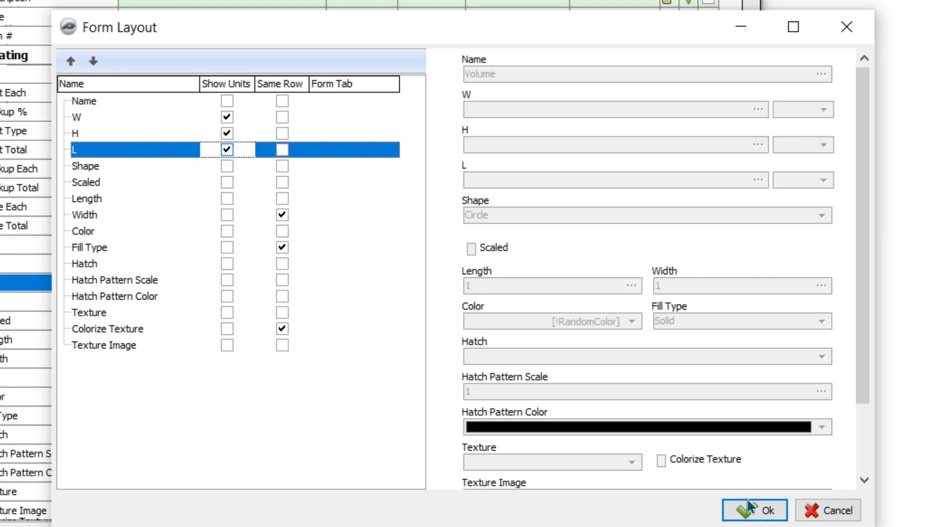
left_click(748, 510)
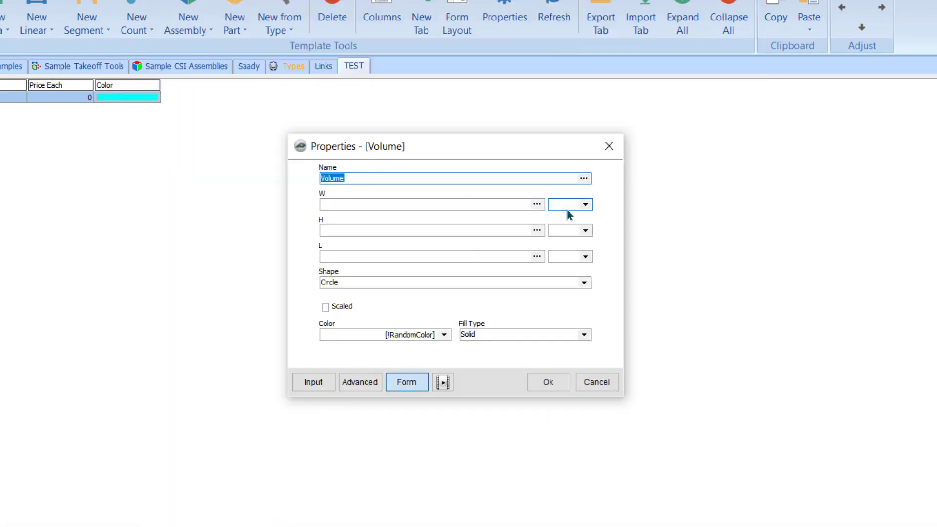
Change the Qty formula to [Takeoff] * [W] * [H] * [L].
left_click(360, 383)
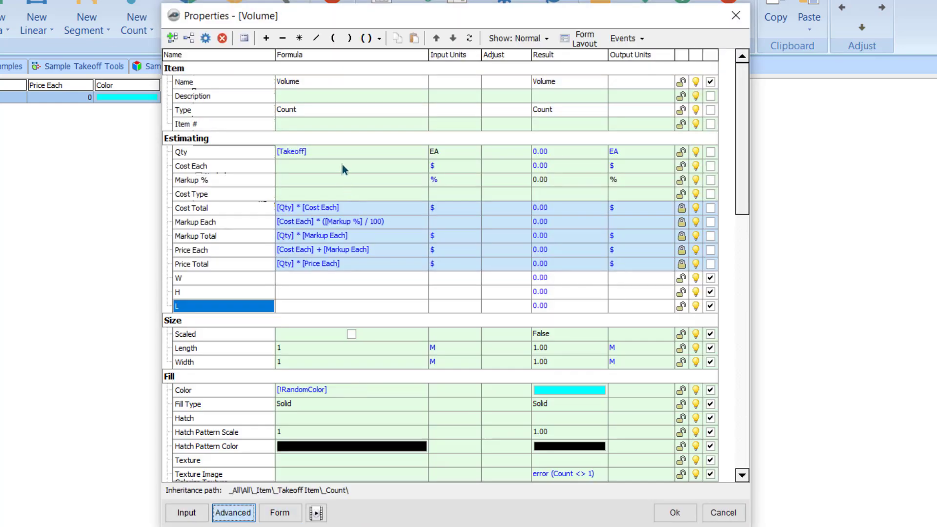
left_click(321, 153)
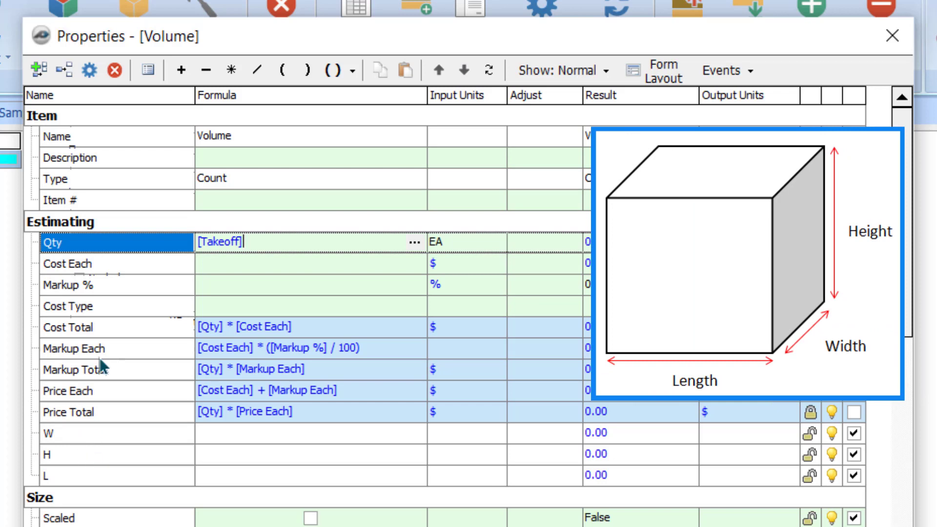
left_click(229, 70)
left_click_drag(50, 436, 274, 241)
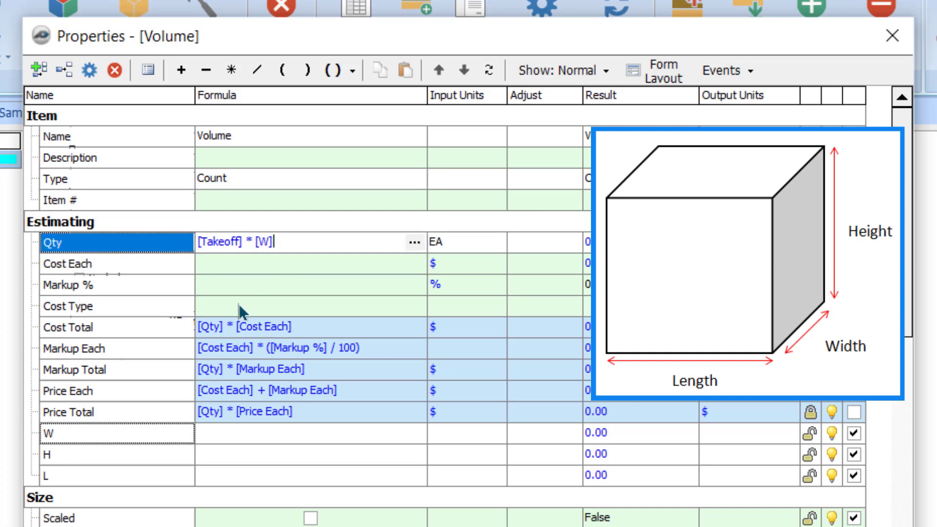
left_click(230, 71)
left_click_drag(51, 455, 293, 242)
left_click(230, 71)
left_click_drag(52, 474, 302, 284)
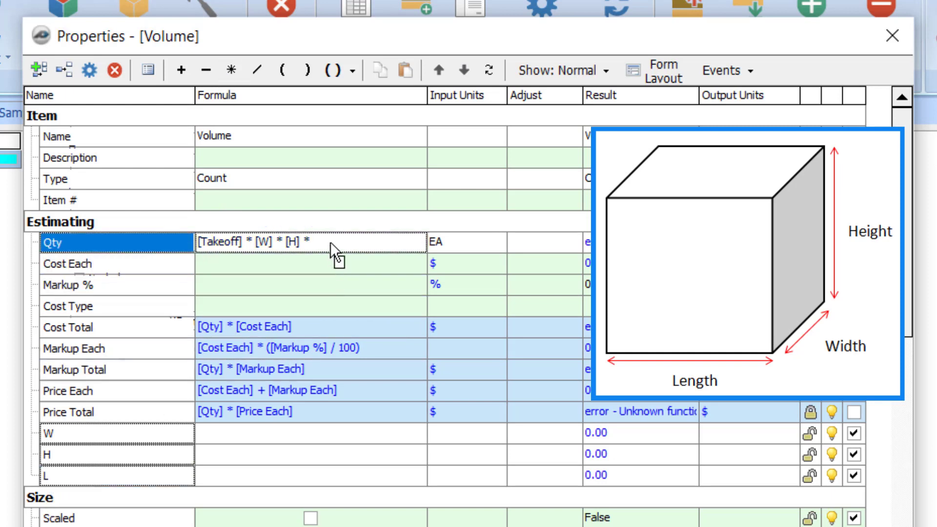
type("[L]")
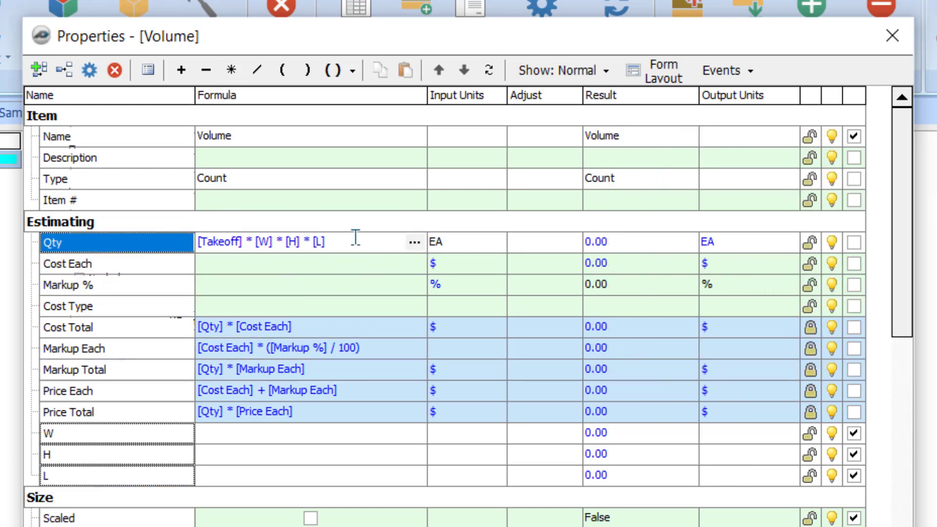
Change Qty's input units from EA to CU M.
left_click(470, 242)
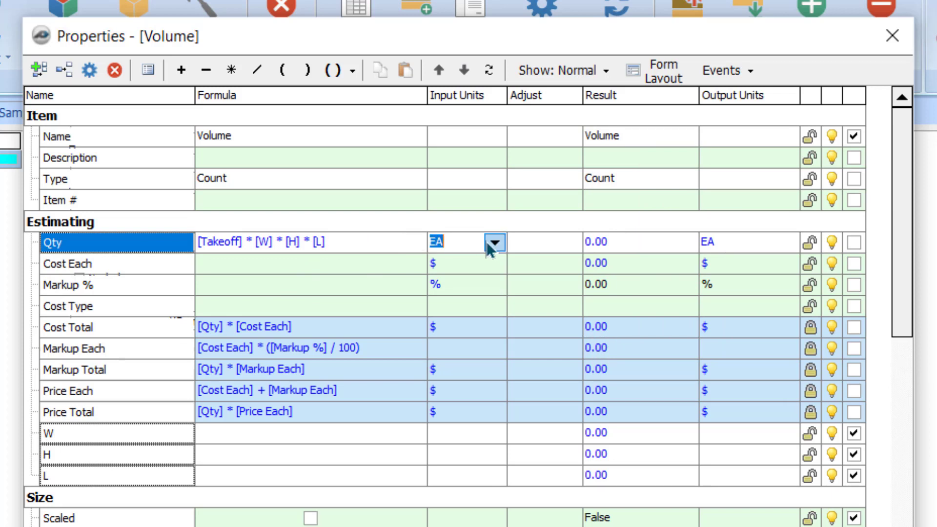
left_click(489, 248)
left_click_drag(488, 288, 476, 306)
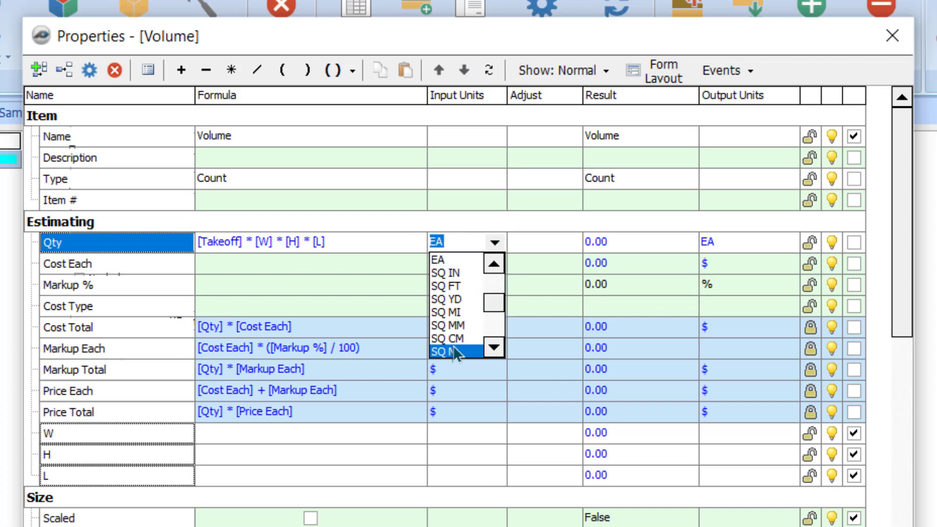
scroll(457, 352, "down", 4)
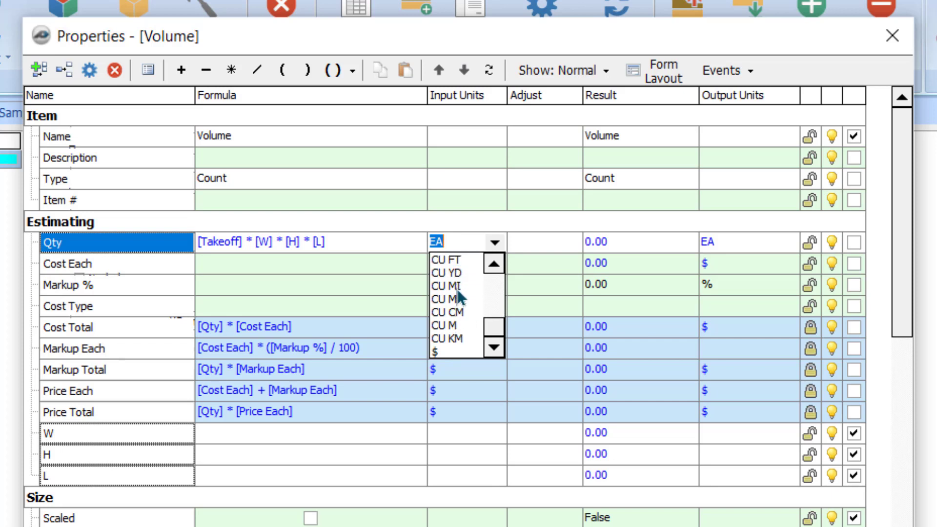
left_click(448, 326)
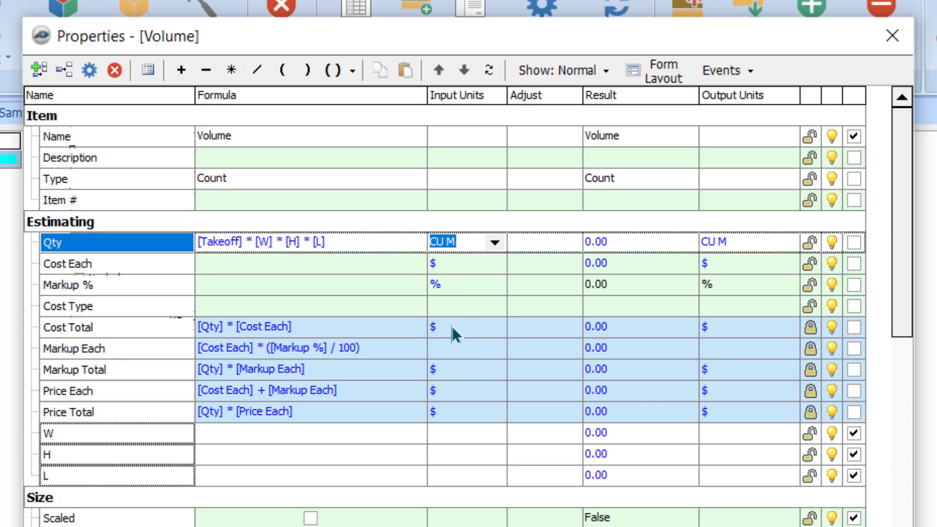
left_click(335, 237)
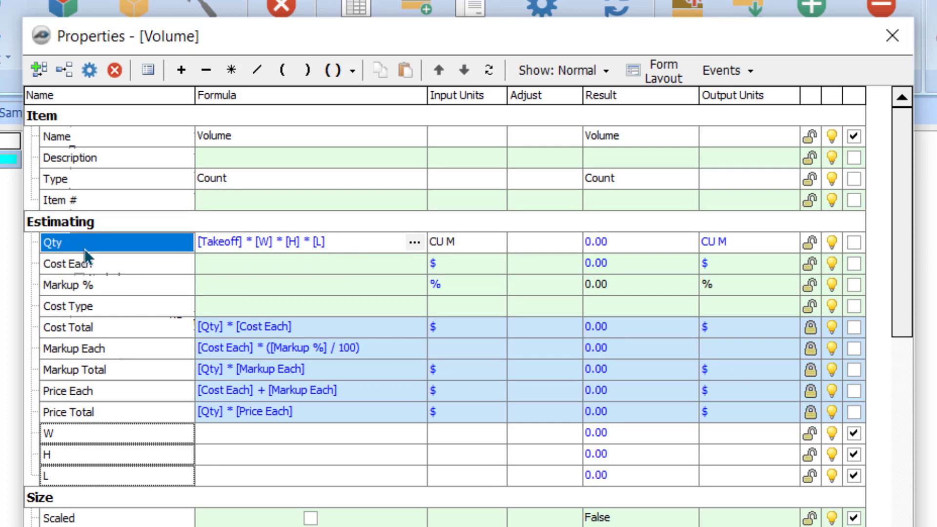
Set the Qty property to 4 decimal places so it reads 0.0000 CU M.
right_click(98, 250)
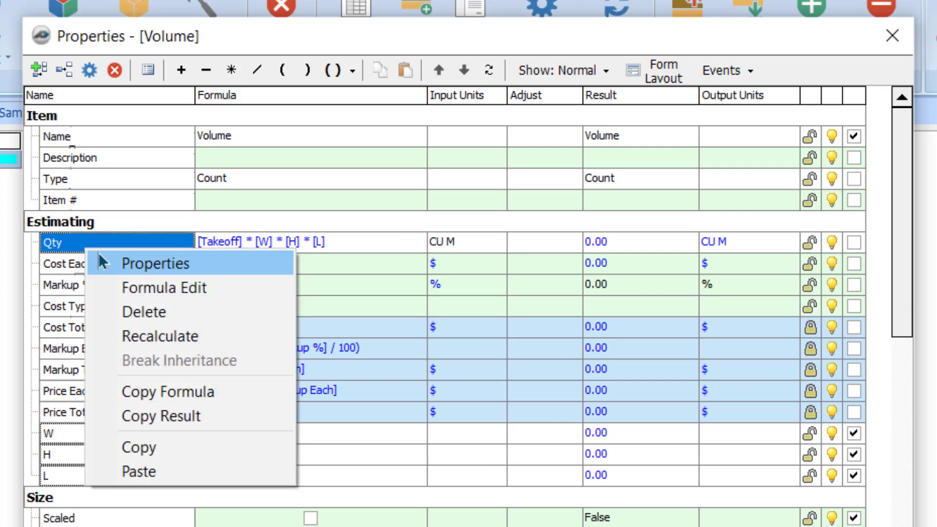
left_click(105, 261)
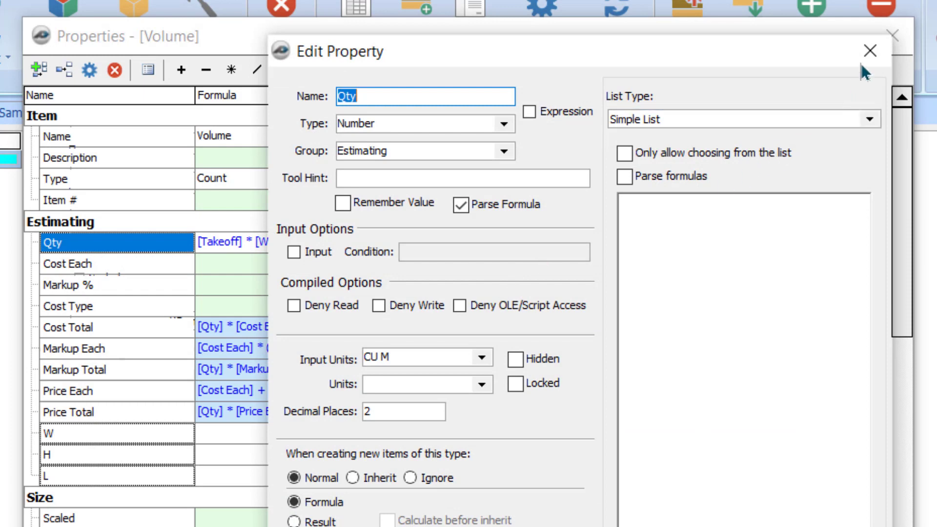
left_click(870, 50)
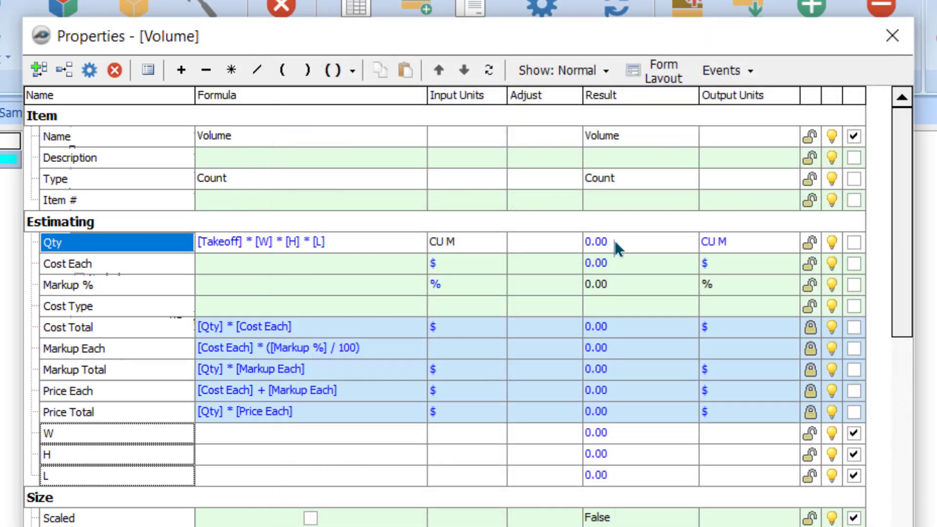
right_click(119, 244)
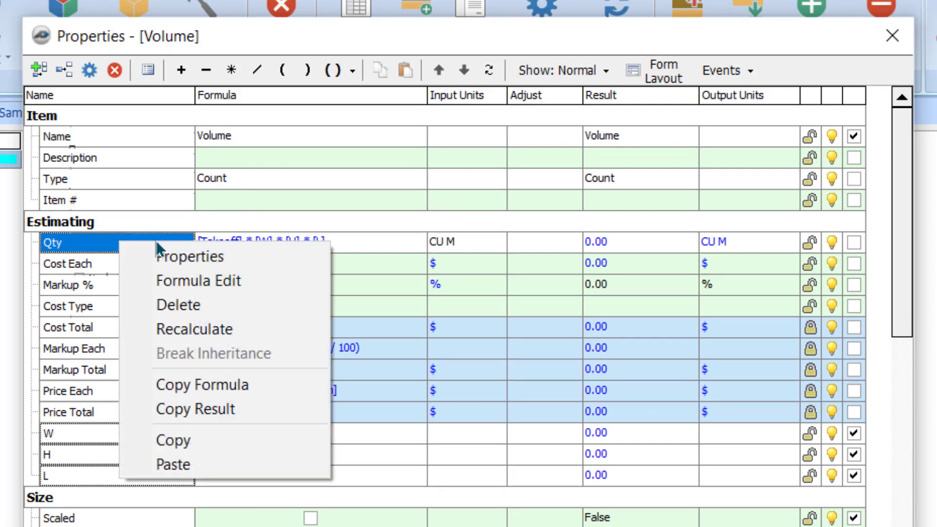
left_click(169, 252)
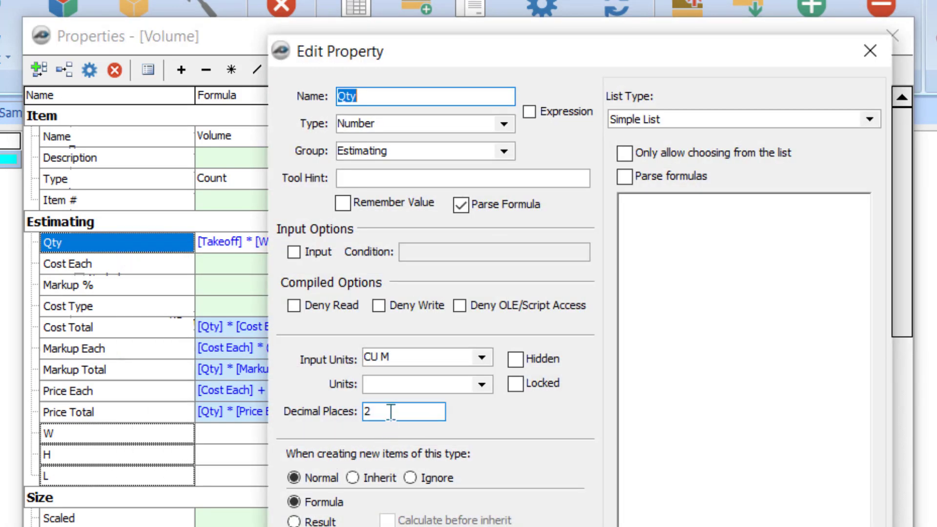
left_click(392, 411)
type("4")
key("Return")
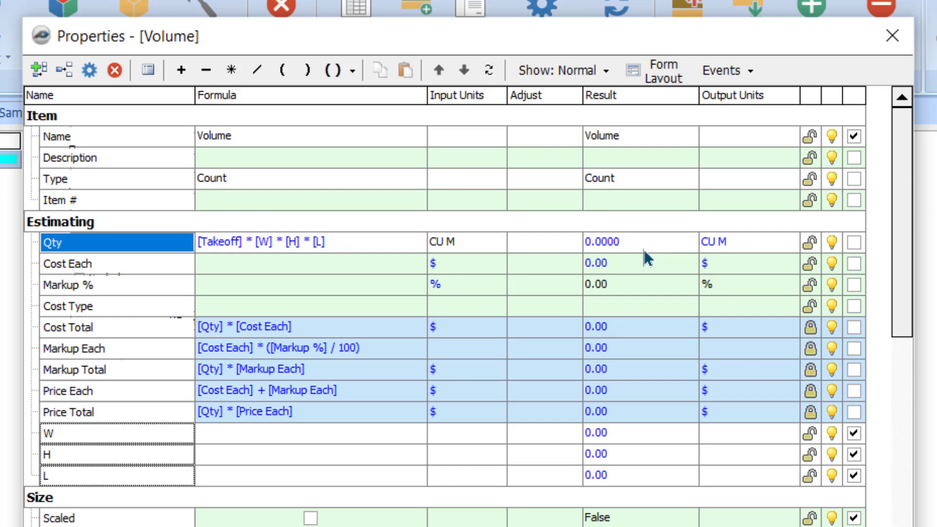
Set the Input Units of the W, H and L inputs to M (metres).
left_click(499, 432)
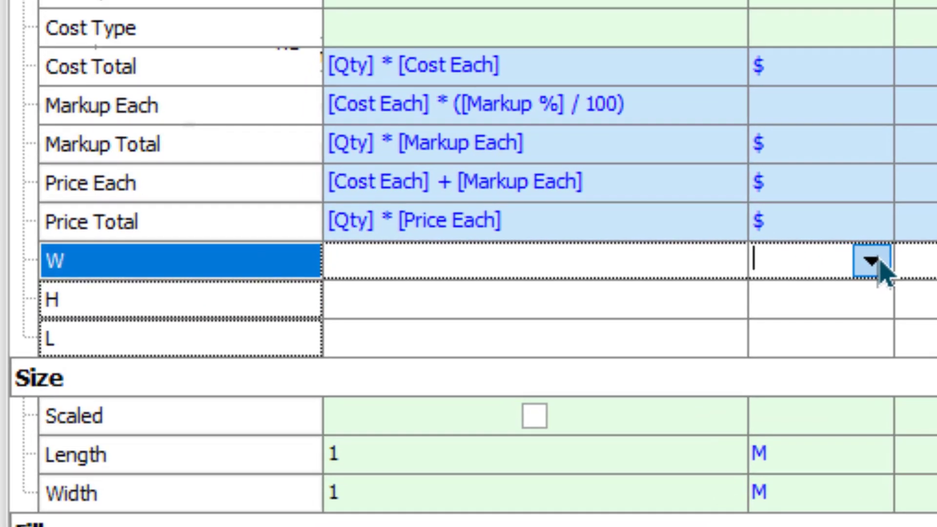
left_click(874, 262)
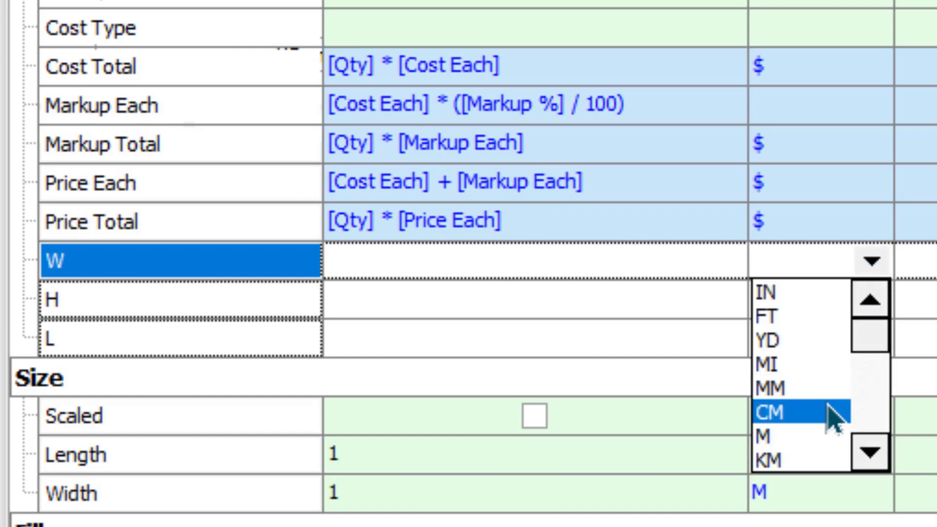
left_click(810, 442)
left_click(871, 302)
left_click(872, 299)
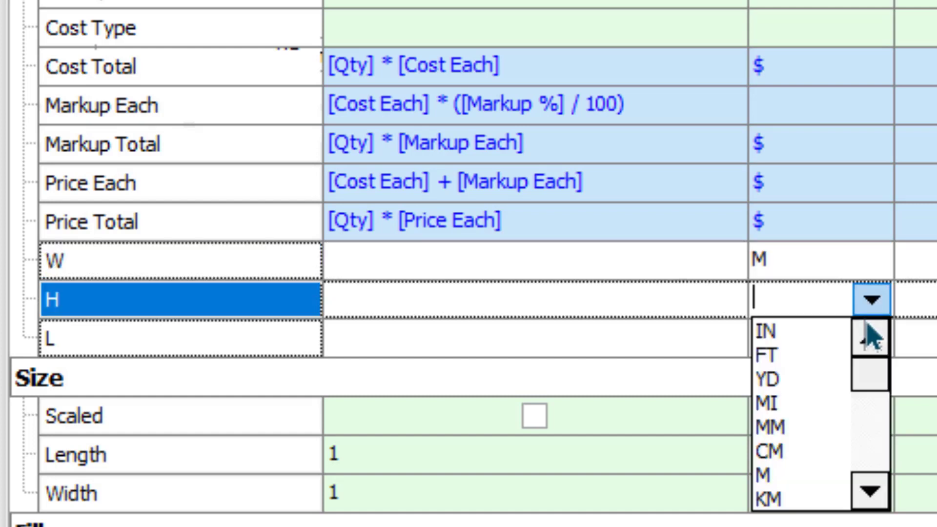
left_click(801, 476)
left_click(858, 354)
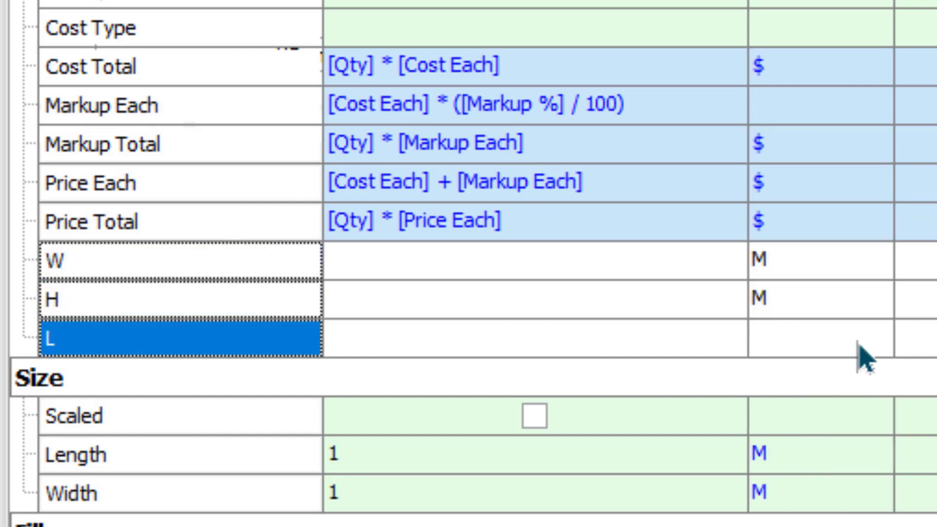
left_click(869, 342)
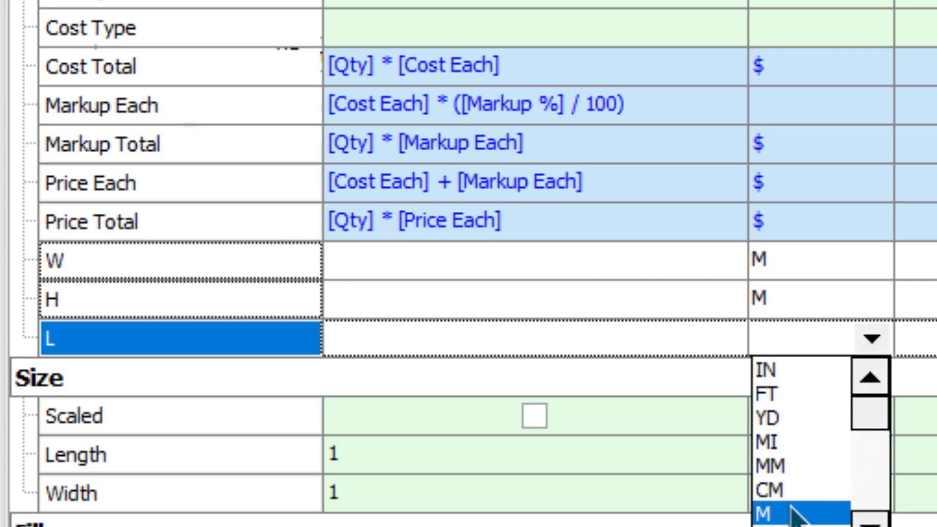
left_click(771, 510)
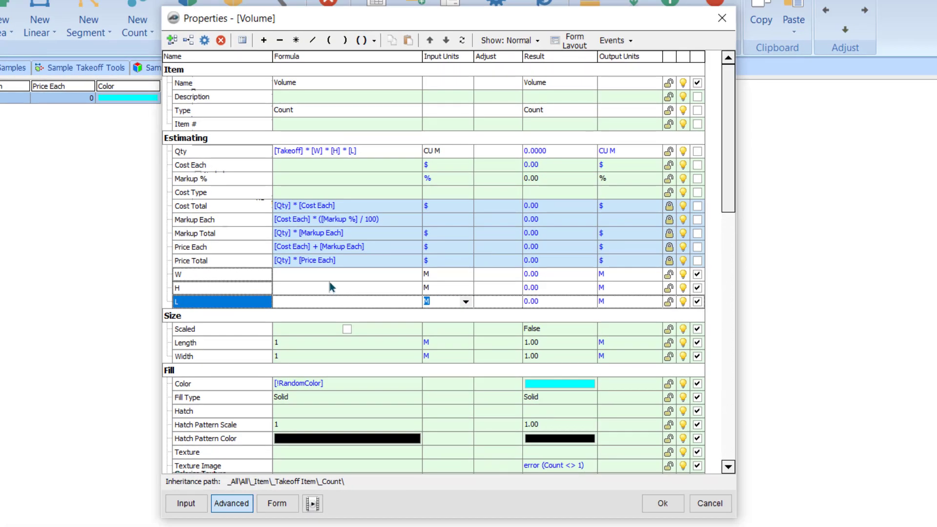
Preview the Form view, clear the trial 0.20 from W's formula, and save the Volume item.
left_click(326, 272)
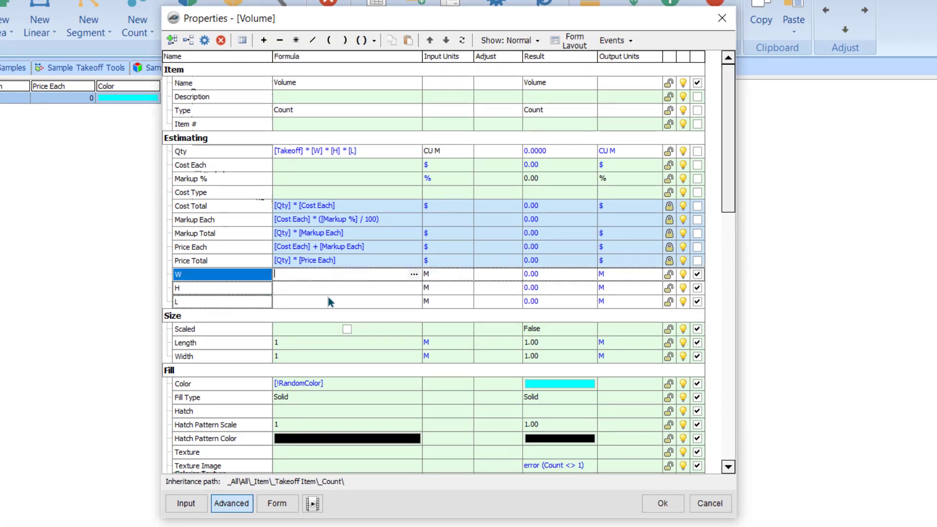
left_click(277, 504)
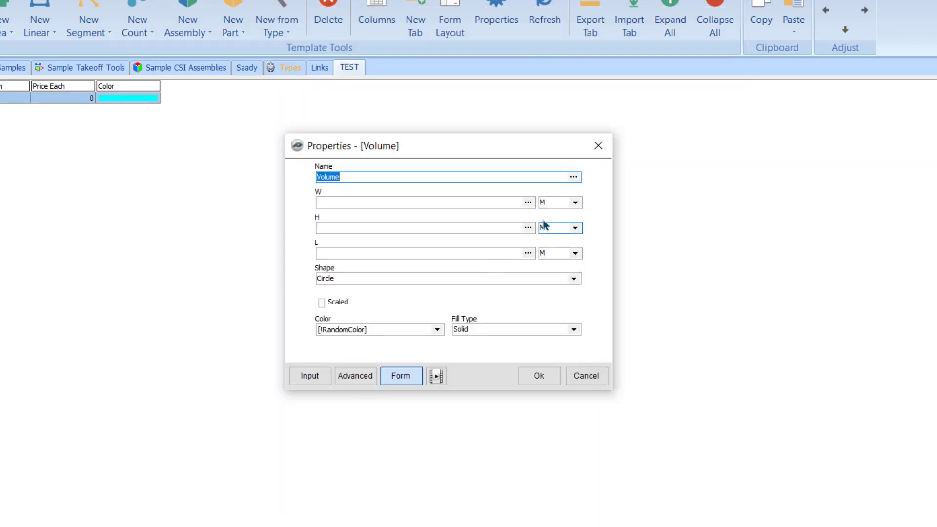
left_click(355, 375)
left_click(322, 275)
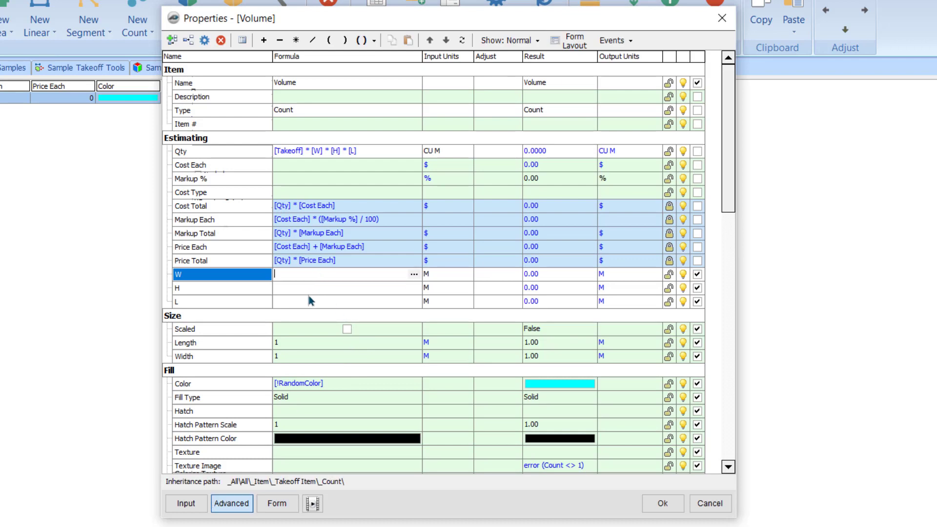
type("0.20")
key("BackSpace")
key("BackSpace")
key("BackSpace")
key("BackSpace")
left_click(663, 503)
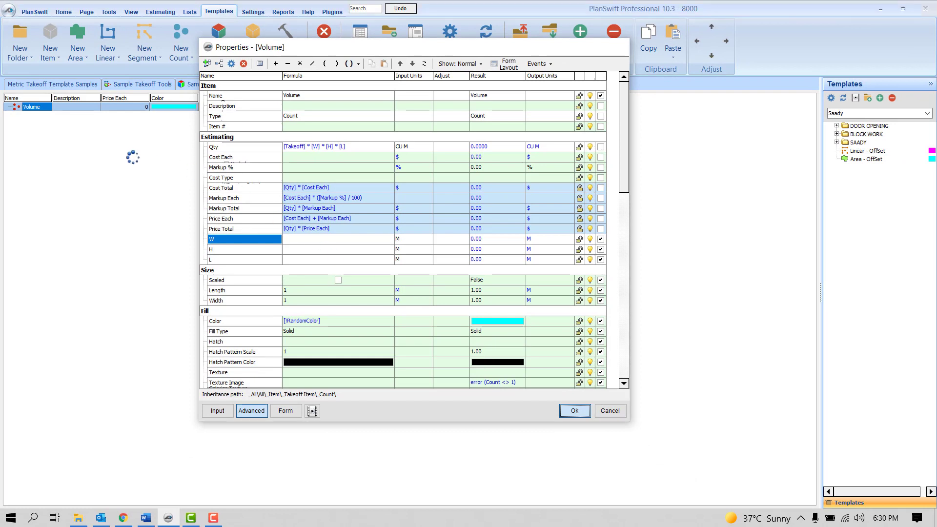
key("Return")
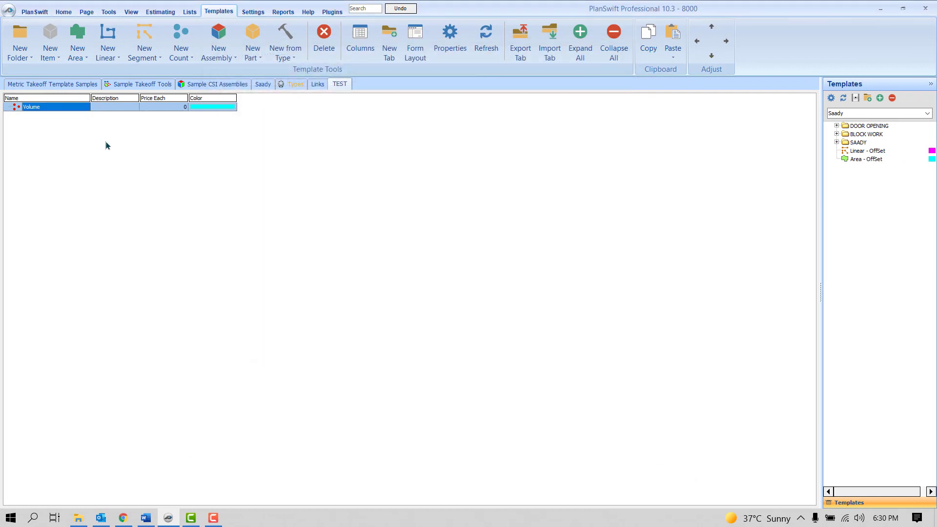
Go to the takeoff drawing, switch the template list to the TEST set, and open Volume.
left_click(67, 12)
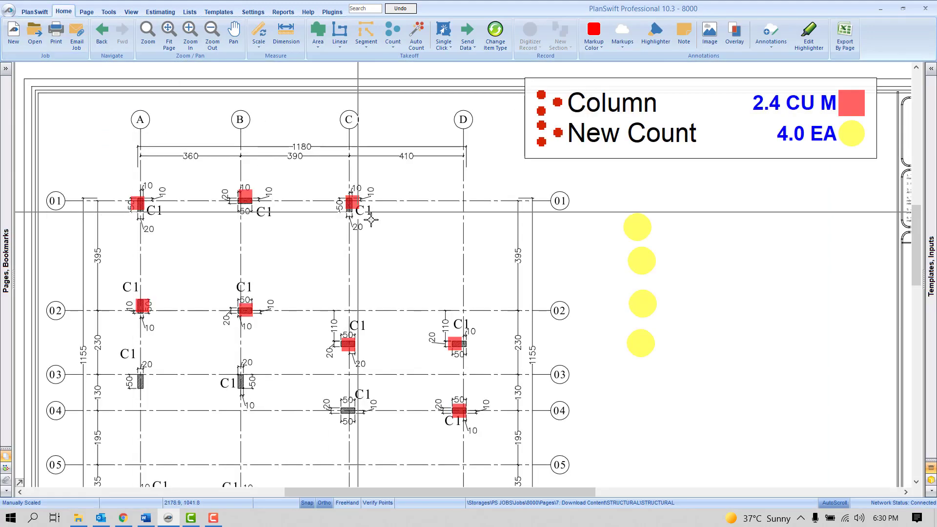
scroll(365, 186, "down", 1)
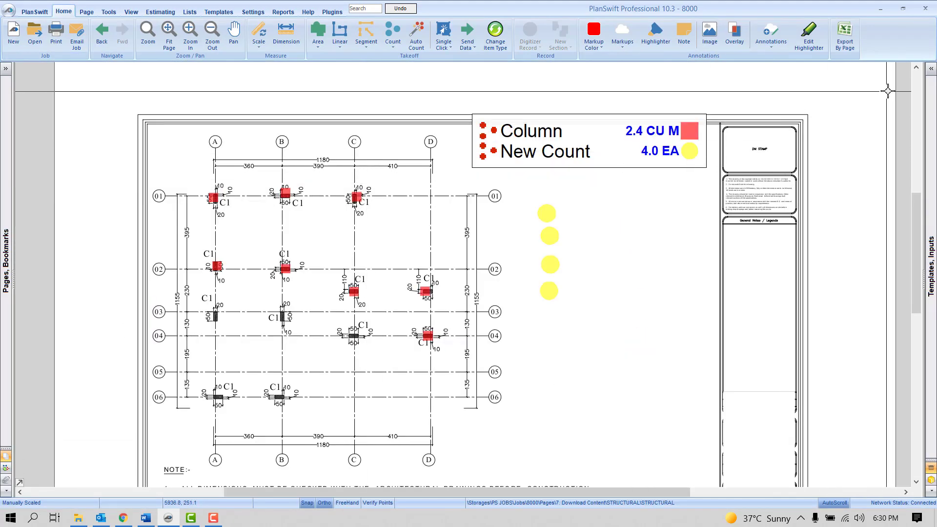
left_click(931, 69)
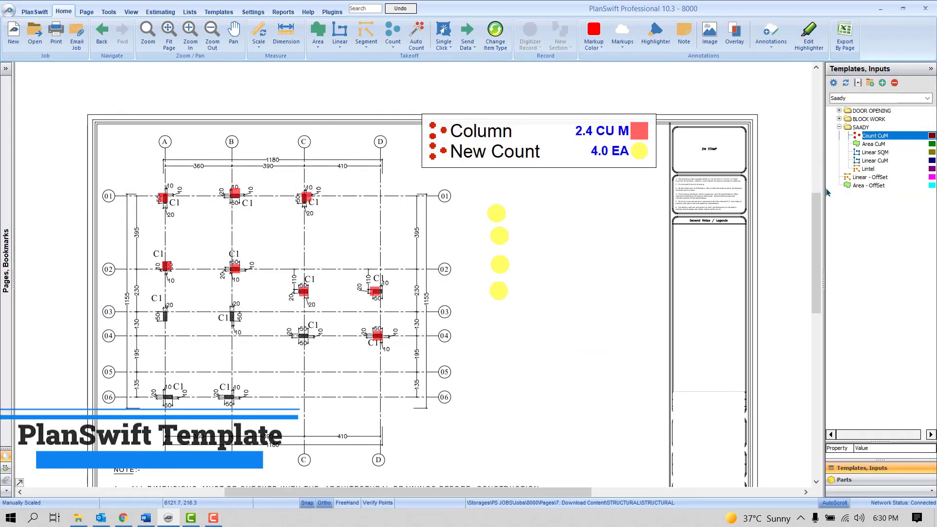
left_click(839, 127)
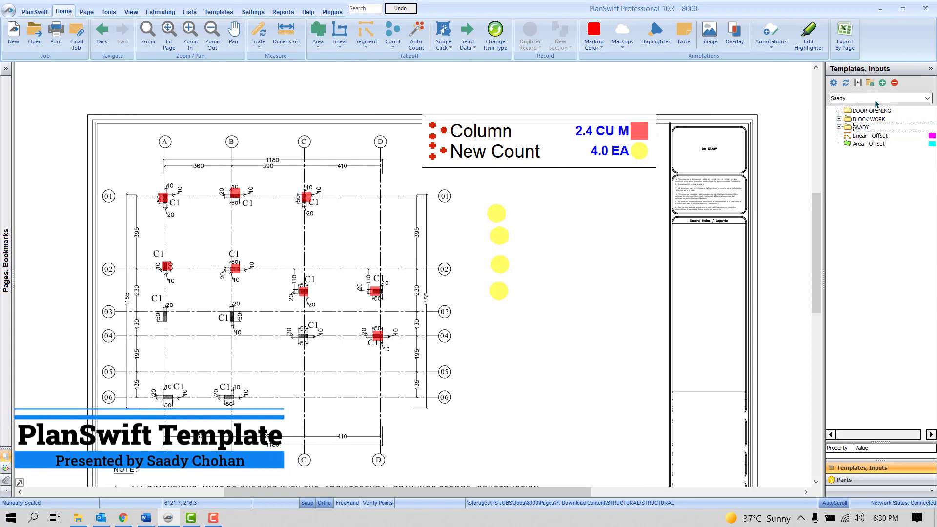
left_click(876, 99)
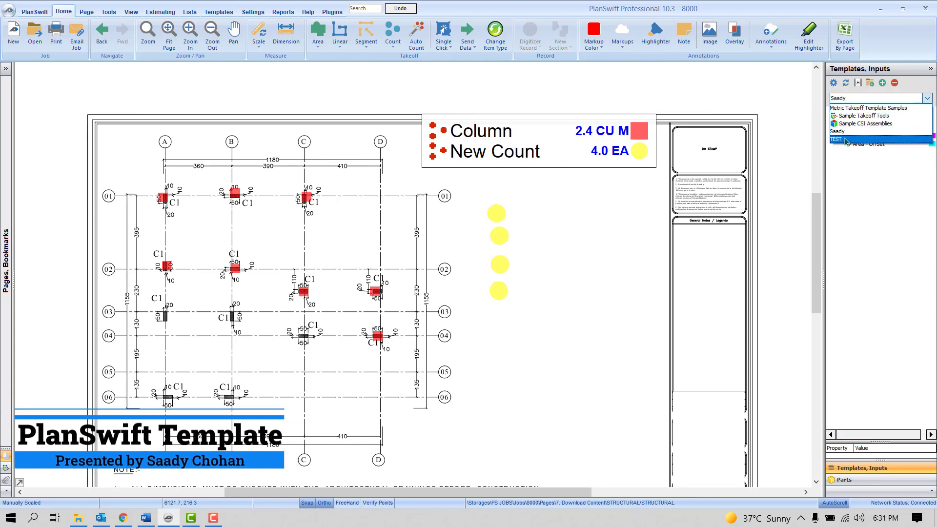
left_click(847, 140)
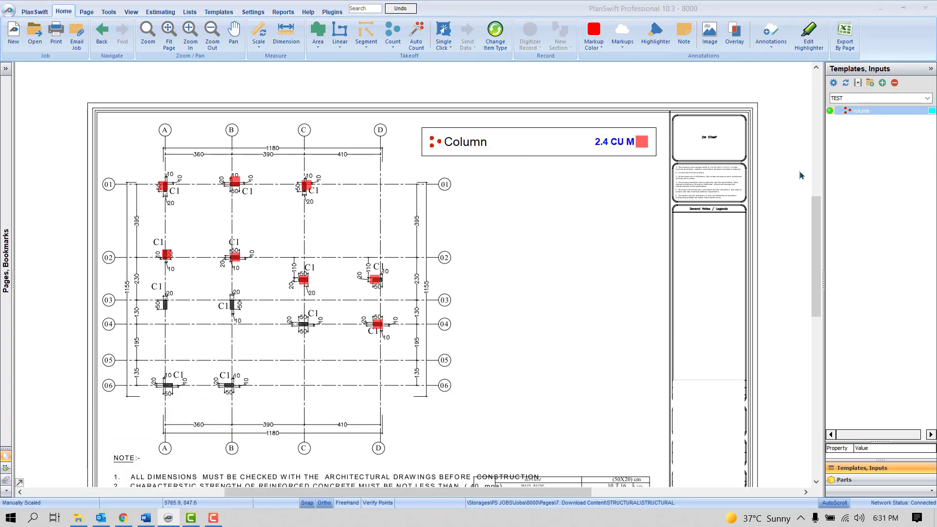
double_click(832, 112)
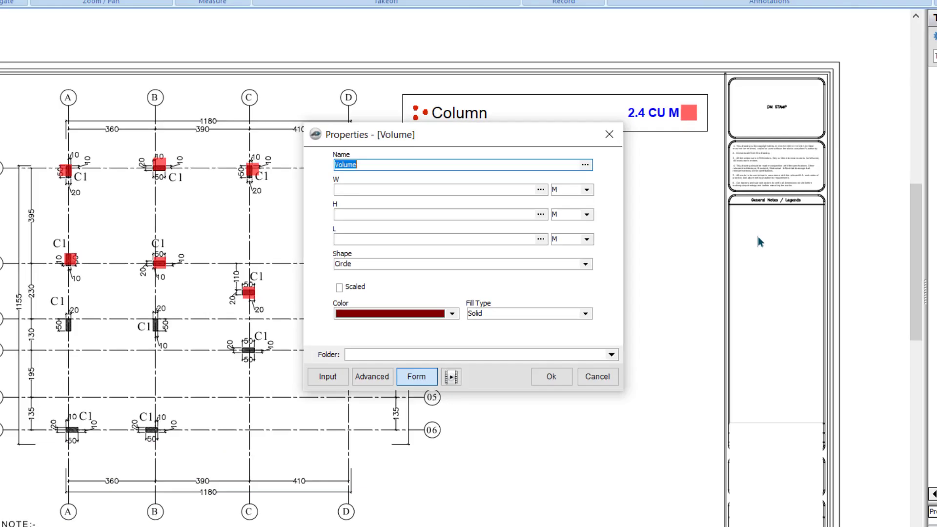
Name the count C2 and enter W 0.8, H 3.05 and L 0.2.
type("C")
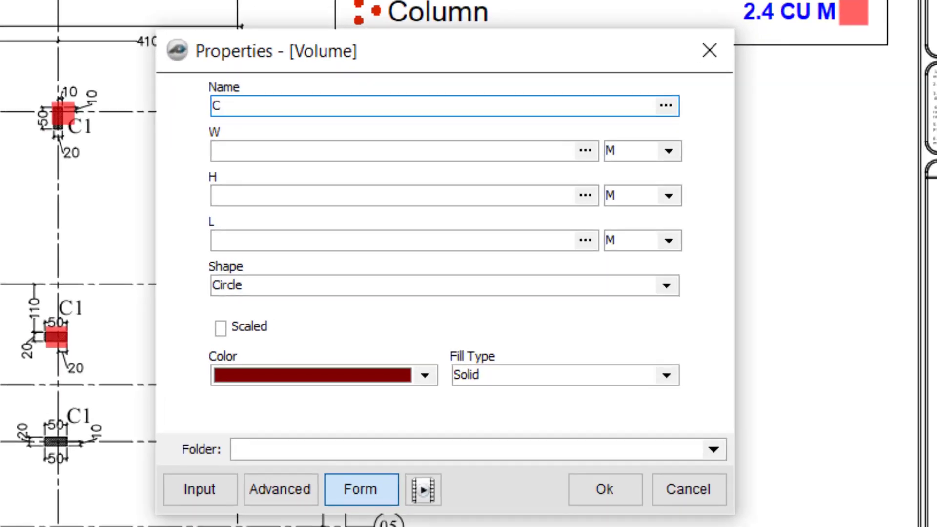
type("2")
left_click(295, 147)
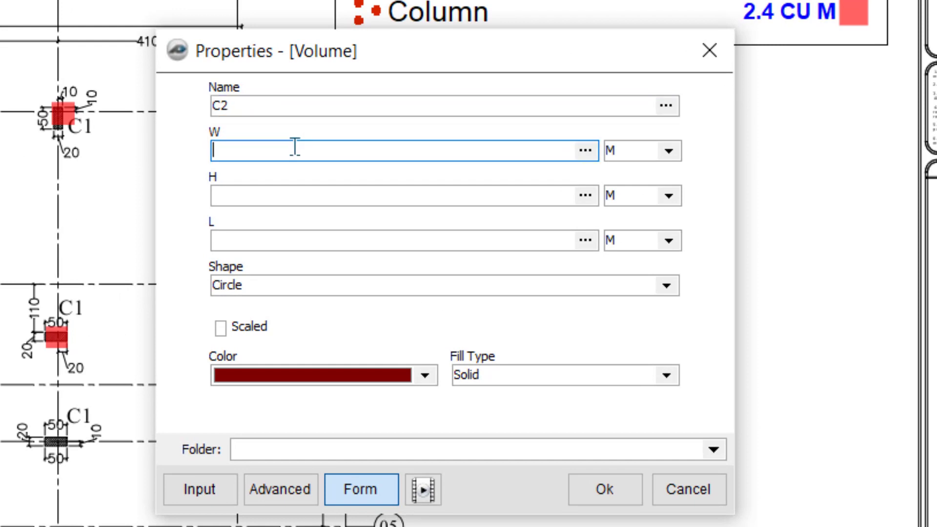
type("0.8")
left_click(229, 190)
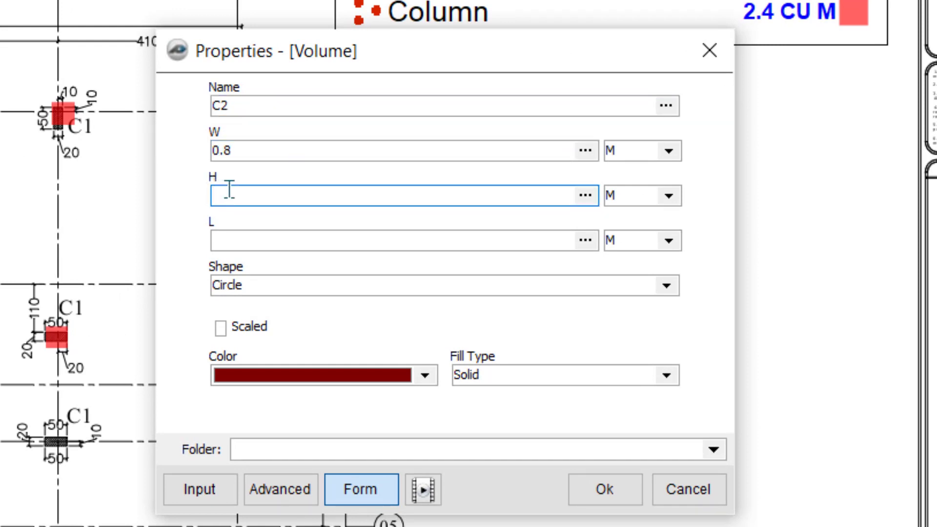
type("3.05")
left_click(237, 236)
type("0.")
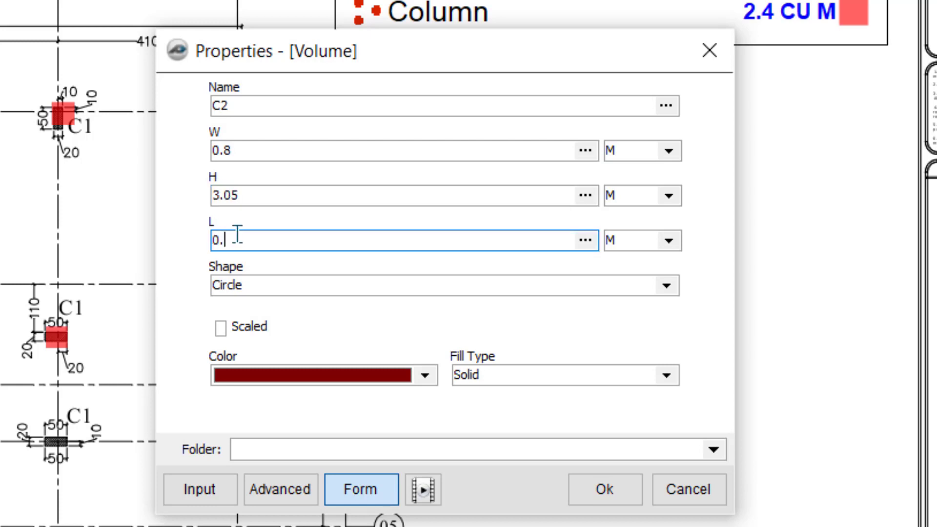
type("2")
Correct W to 0.5 and turn on Scaled for C2.
left_click(253, 146)
key("BackSpace")
type("5")
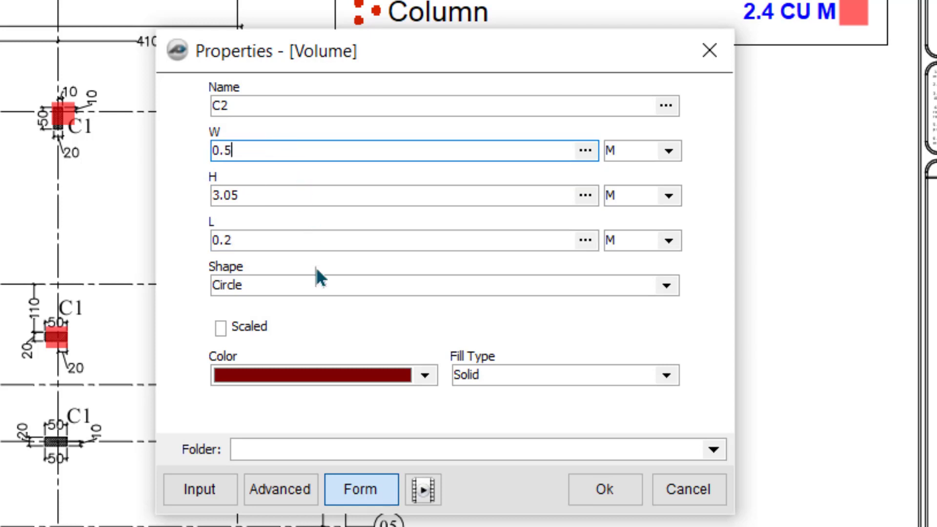
left_click(280, 196)
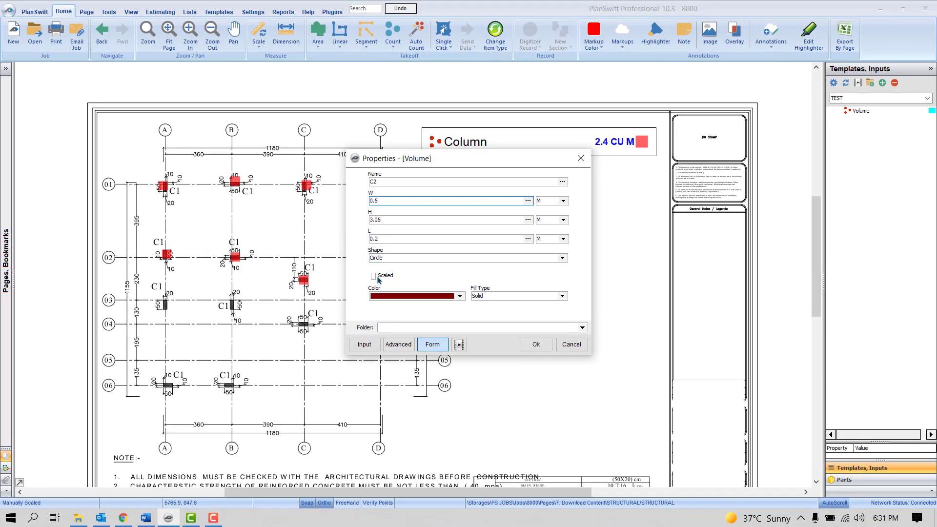
left_click(324, 293)
Colour C2 magenta and place it on the columns along grid line 06, then stop counting.
left_click(389, 319)
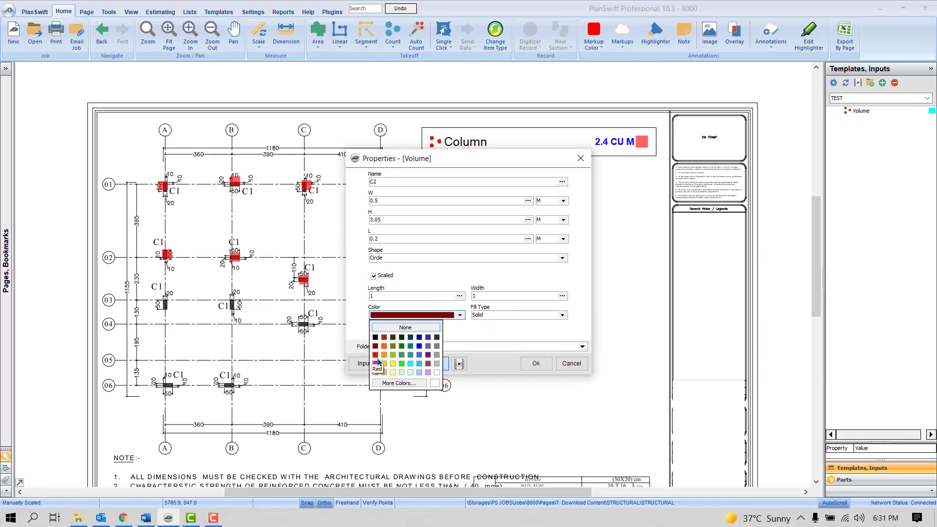
left_click(375, 362)
left_click(536, 363)
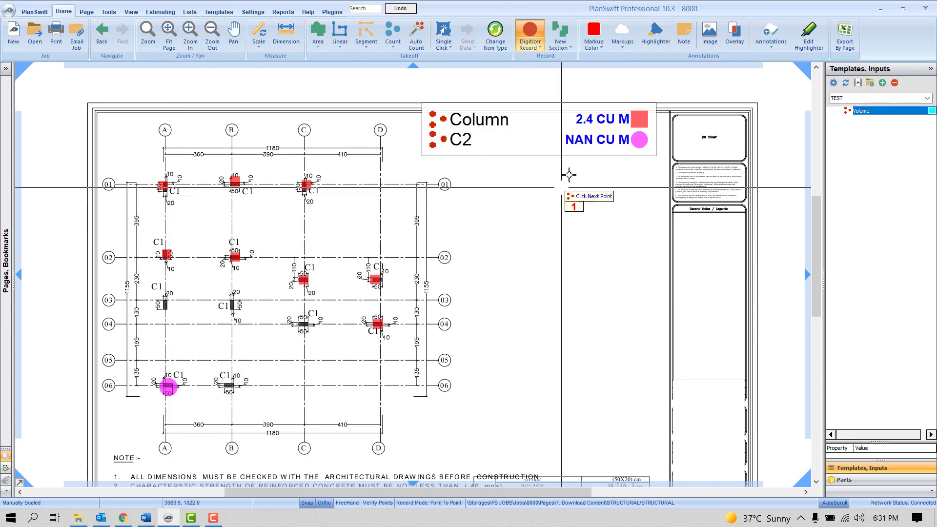
left_click(222, 386)
right_click(248, 357)
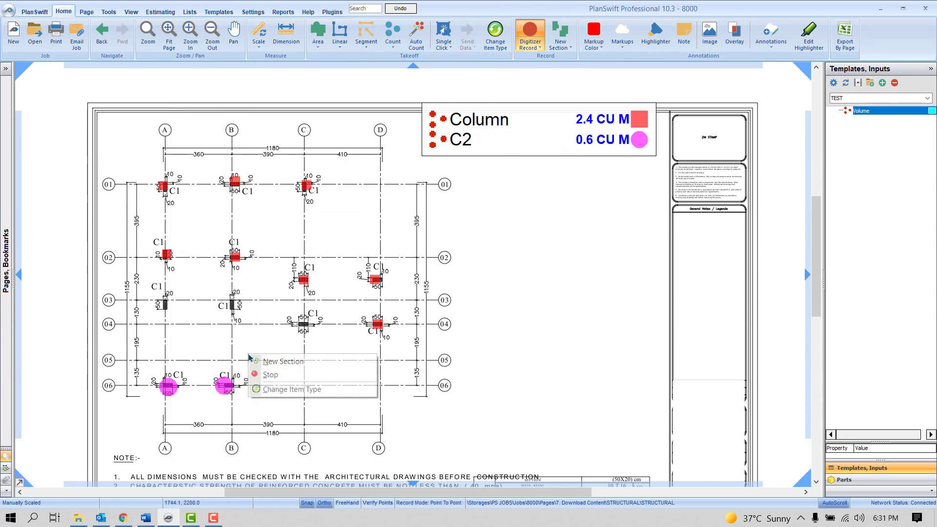
left_click(277, 373)
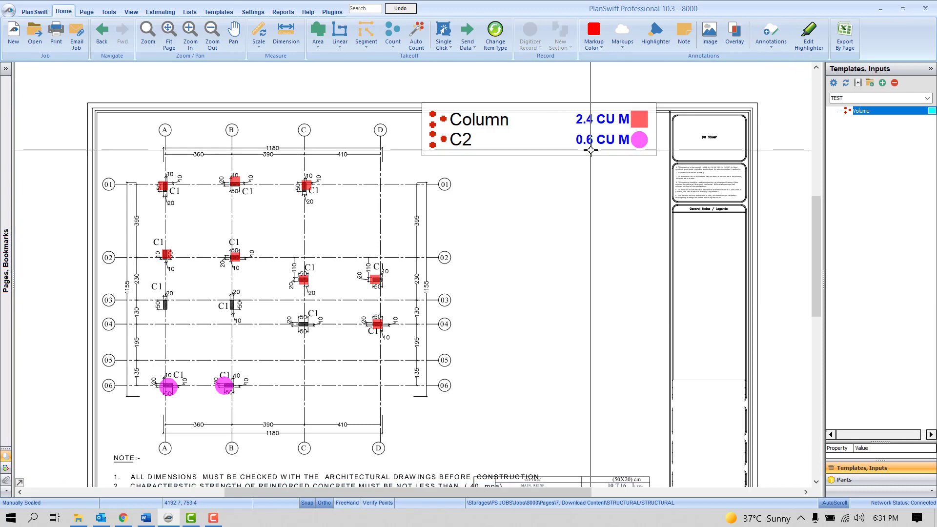